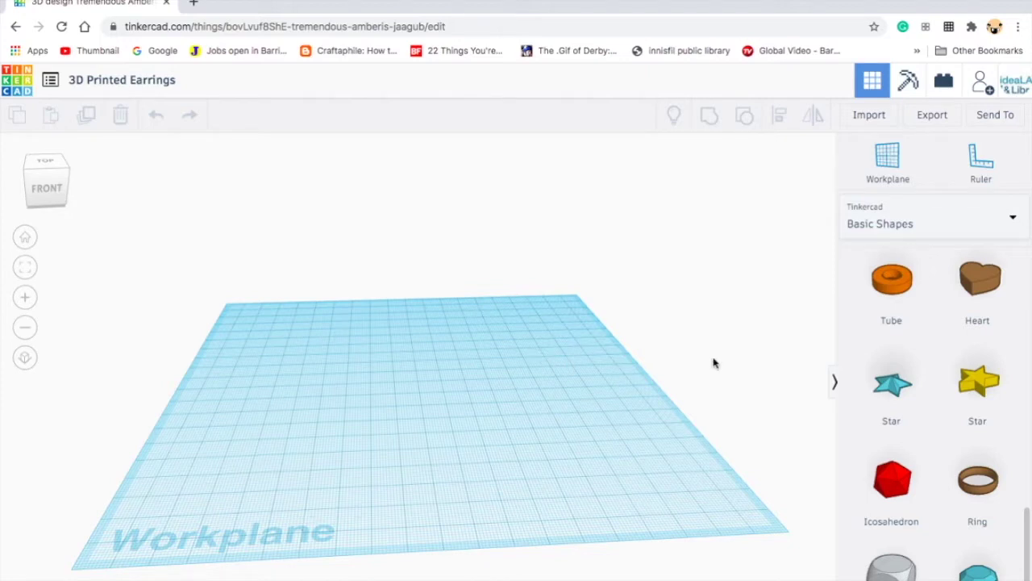
Place a 20 × 20 mm tube from Basic Shapes onto the empty workplane.
left_click_drag(903, 292, 463, 451)
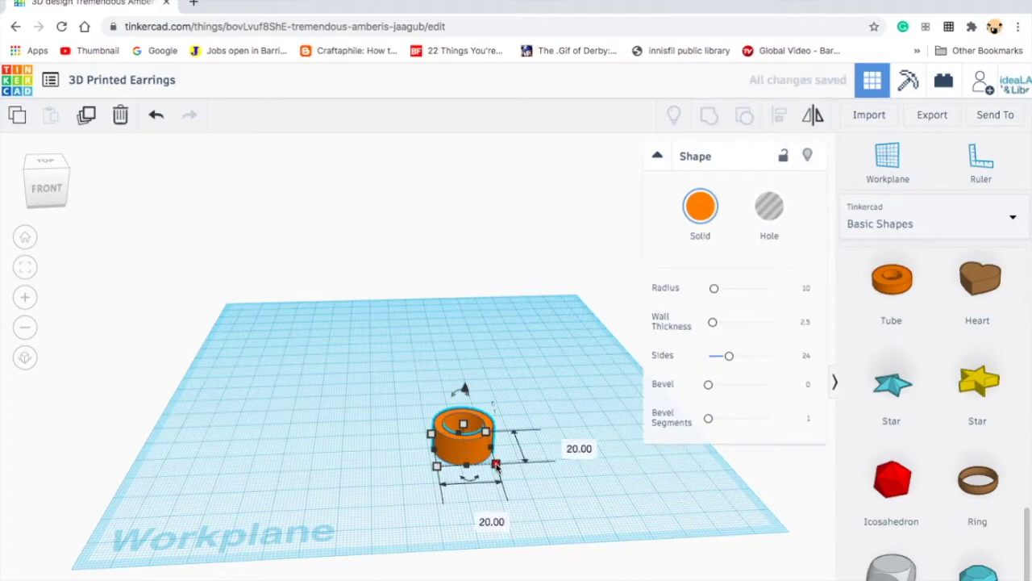
Resize the tube's footprint into a short ring, then reset and fit the view.
mouse_move(496, 465)
left_mouse_down()
mouse_move(622, 509)
mouse_move(457, 450)
left_mouse_up()
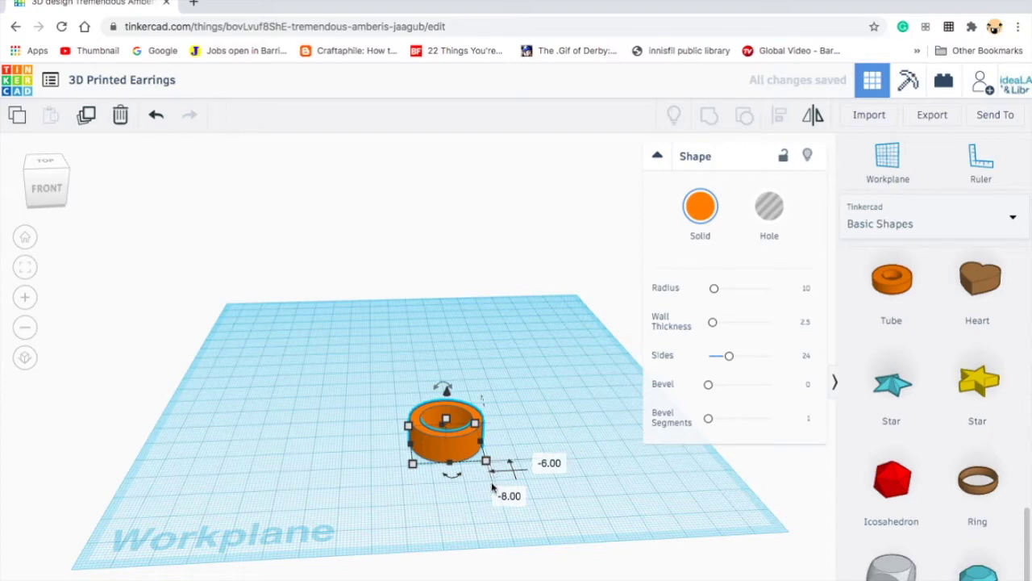
left_click_drag(489, 481, 312, 502)
right_click_drag(312, 502, 172, 371)
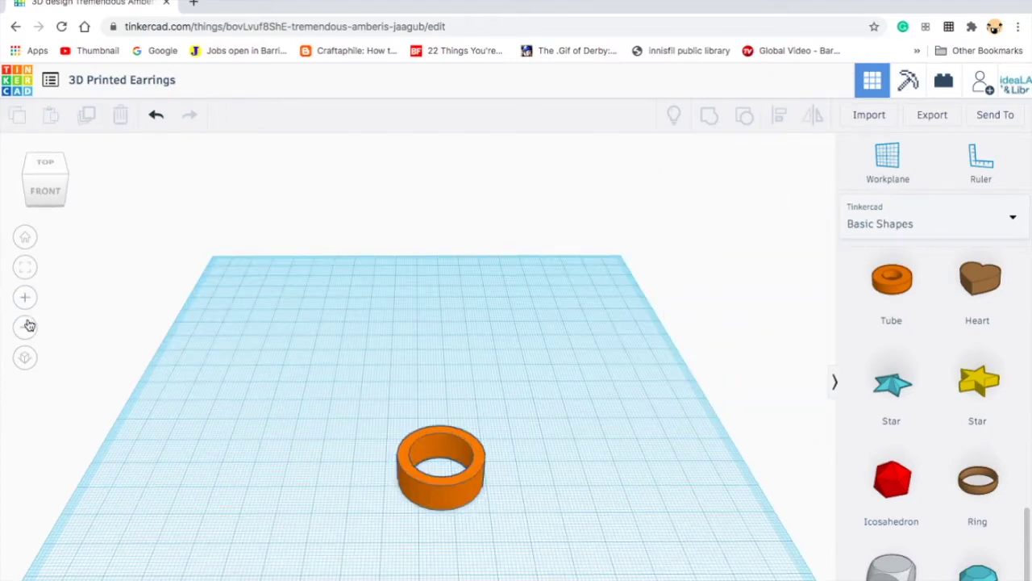
left_click(29, 239)
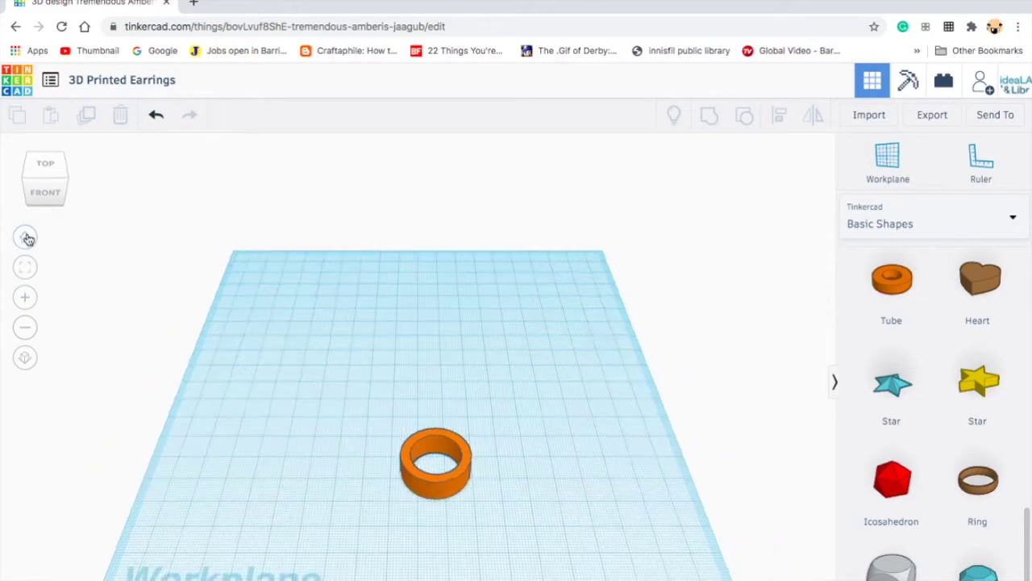
left_click(25, 271)
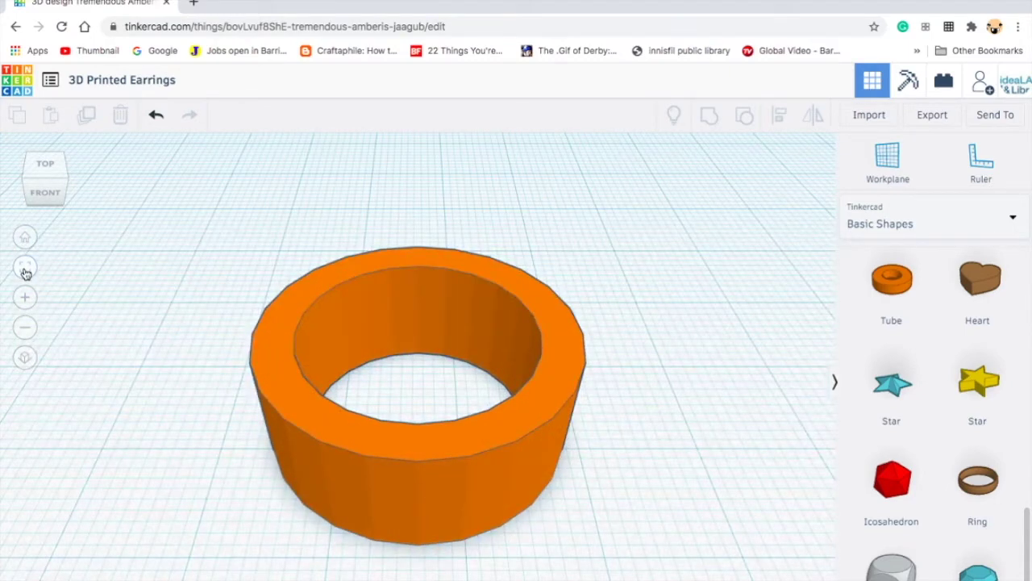
left_click(26, 239)
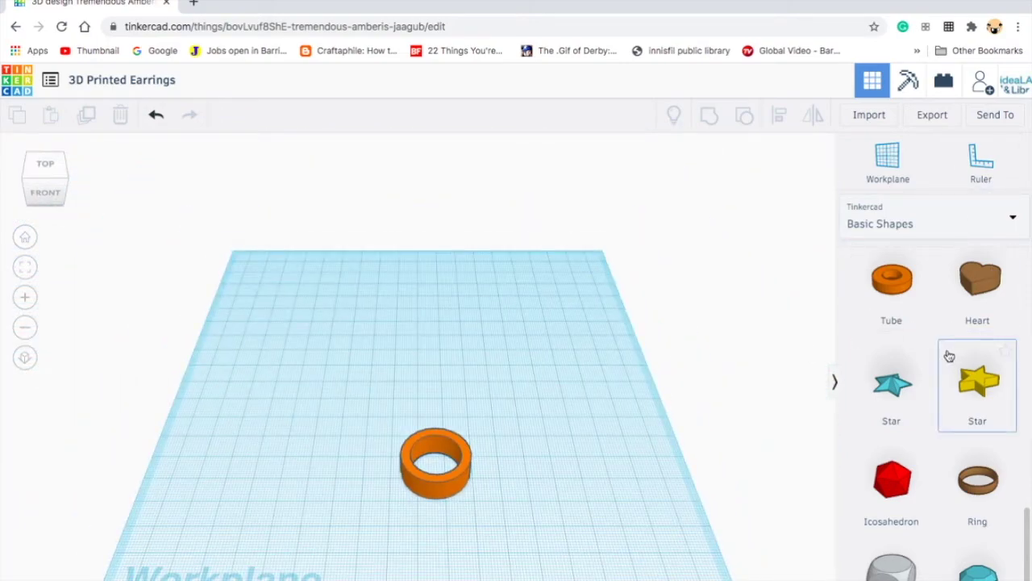
scroll(950, 356, "up", 2)
Place a hole cylinder from Basic Shapes overlapping the ring's edge.
scroll(949, 355, "up", 3)
scroll(949, 356, "up", 3)
scroll(949, 355, "up", 3)
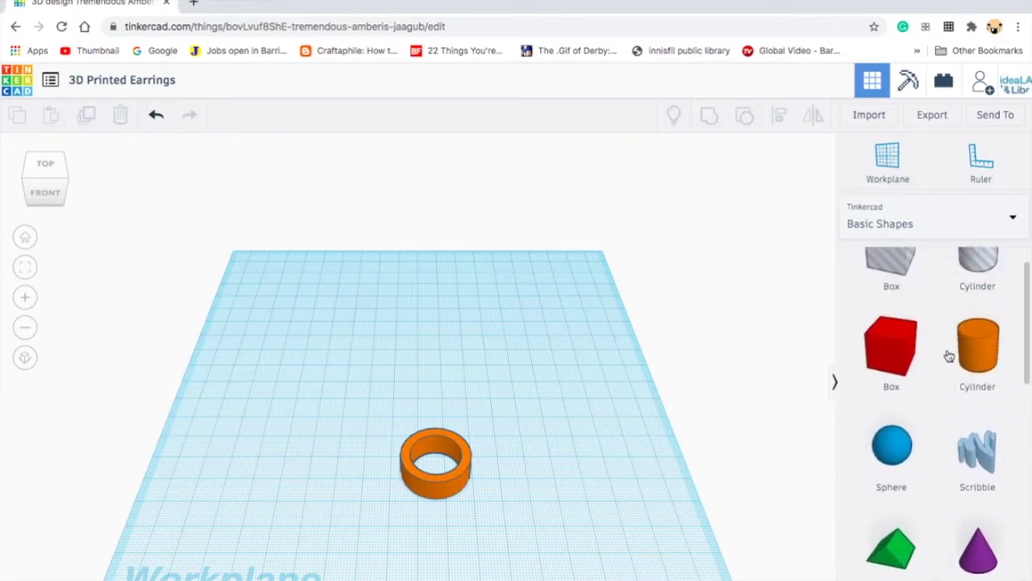
scroll(949, 355, "up", 1)
left_click(995, 228)
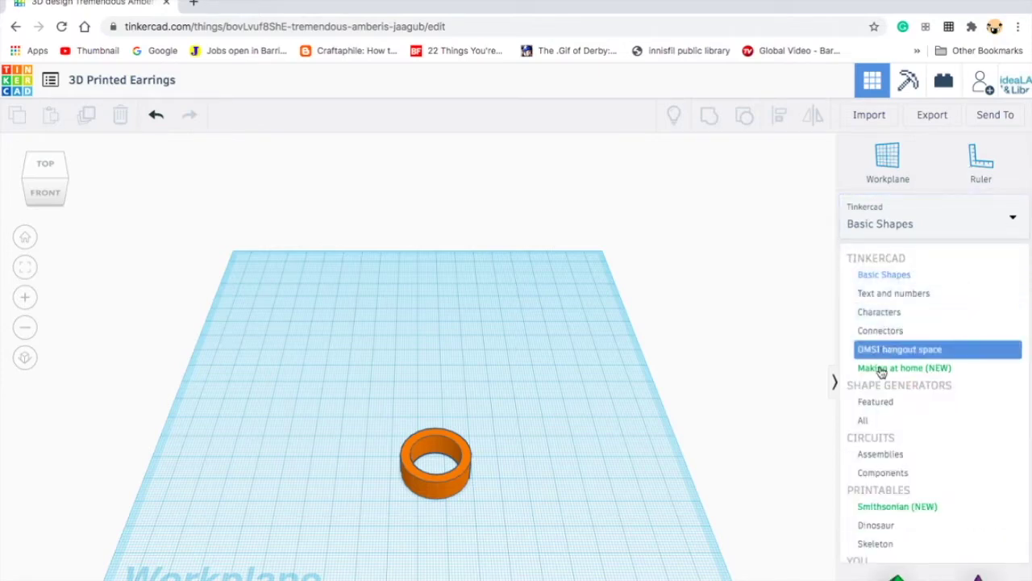
left_click(970, 286)
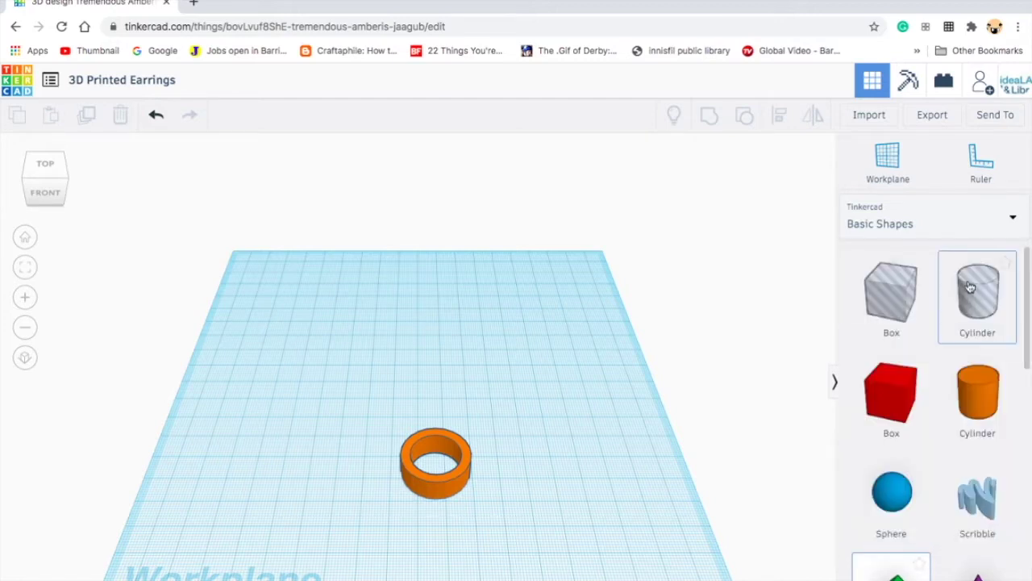
left_click_drag(981, 299, 468, 488)
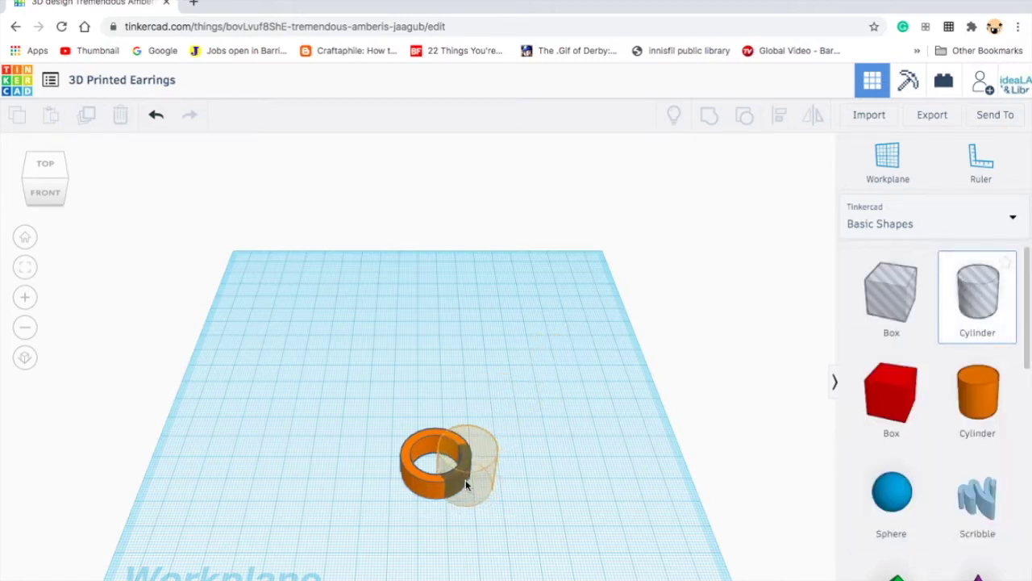
left_click_drag(468, 487, 471, 488)
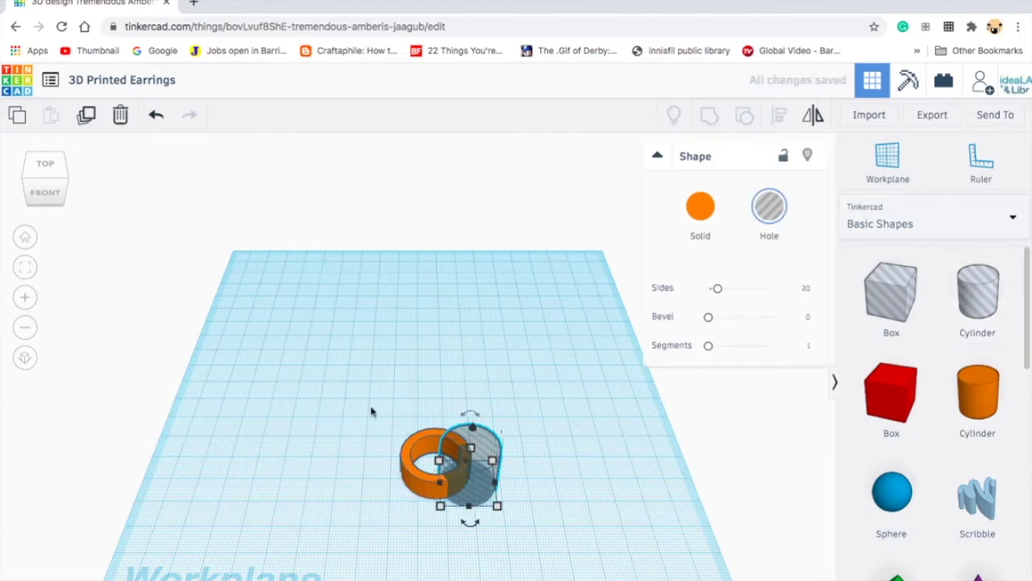
Group the ring and hole cylinder, ungroup them, and make the cylinder solid orange.
left_click_drag(353, 386, 645, 558)
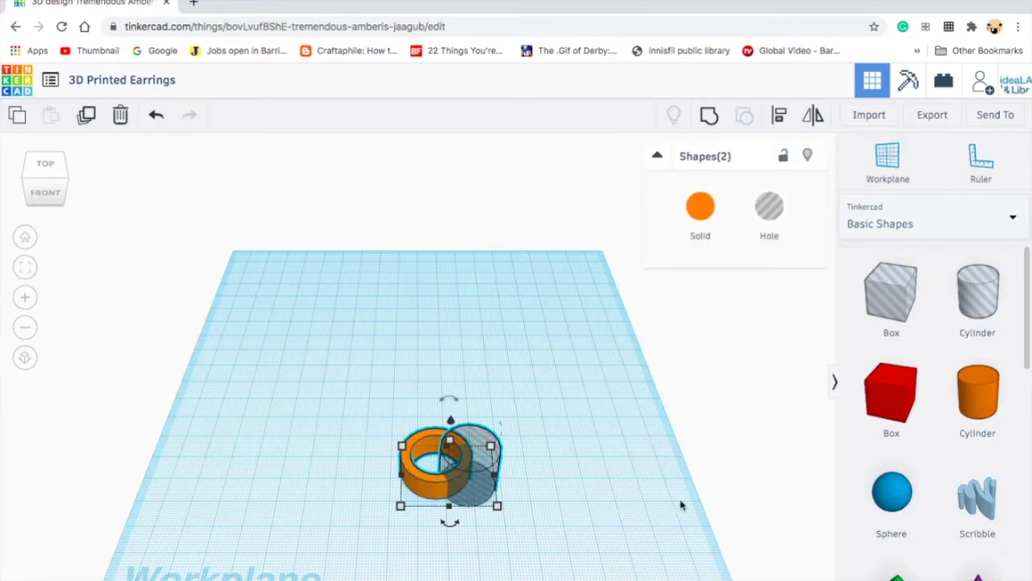
left_click(708, 116)
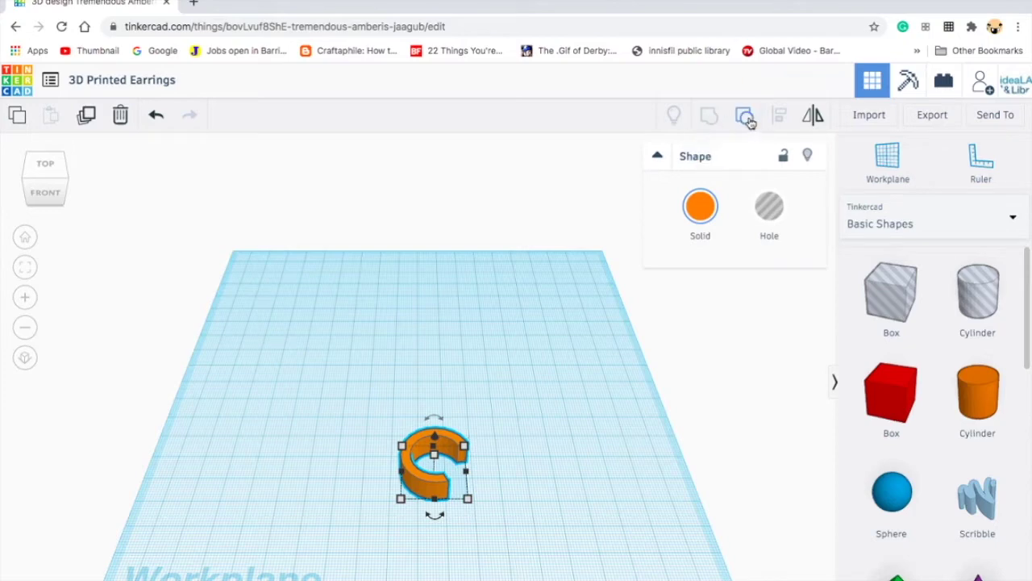
left_click(744, 115)
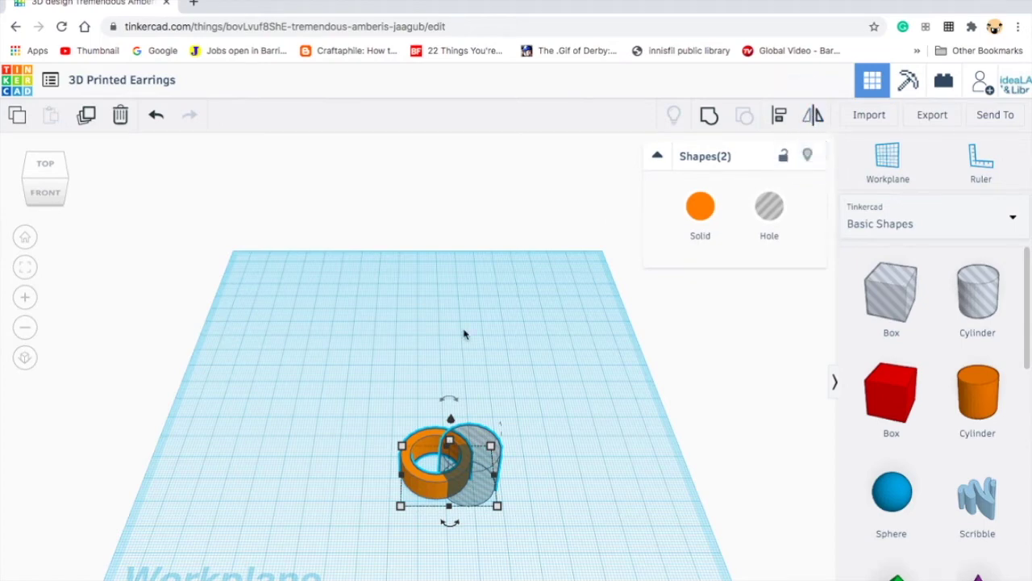
left_click(700, 206)
left_click(657, 156)
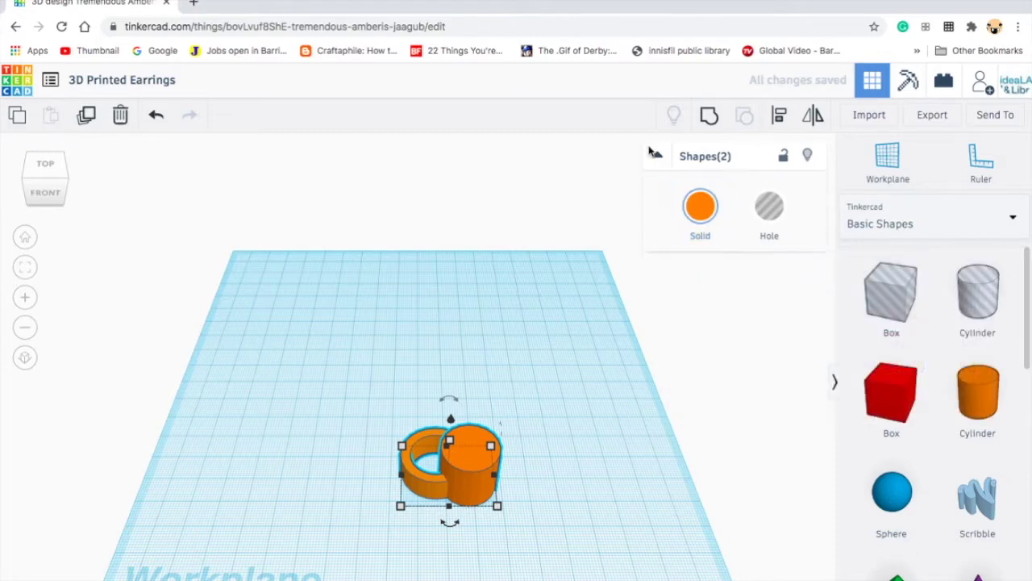
left_click(657, 156)
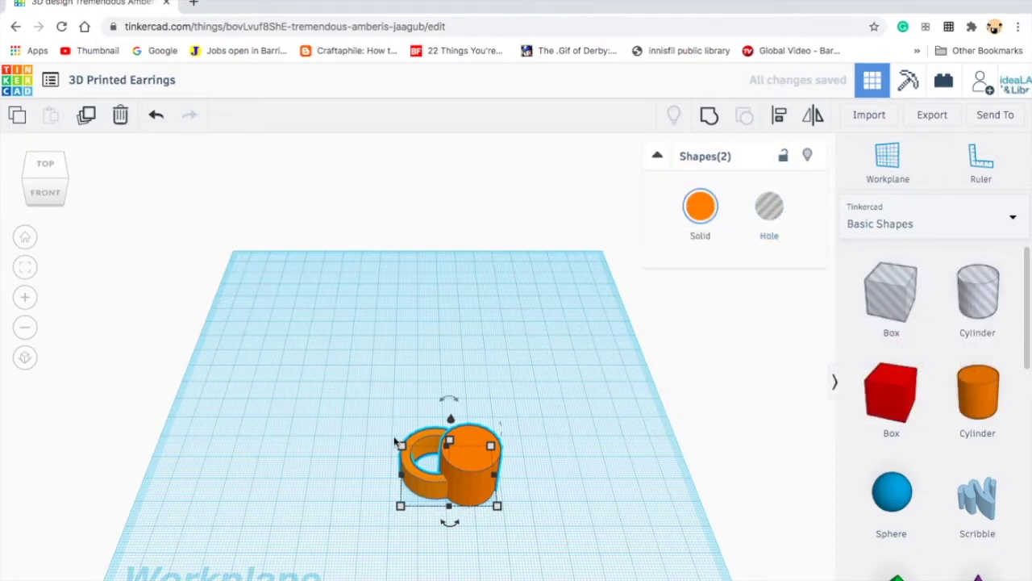
Replace both shapes with a new tube widened to 35 sides and about 44 mm across.
key("Delete")
scroll(931, 450, "down", 2)
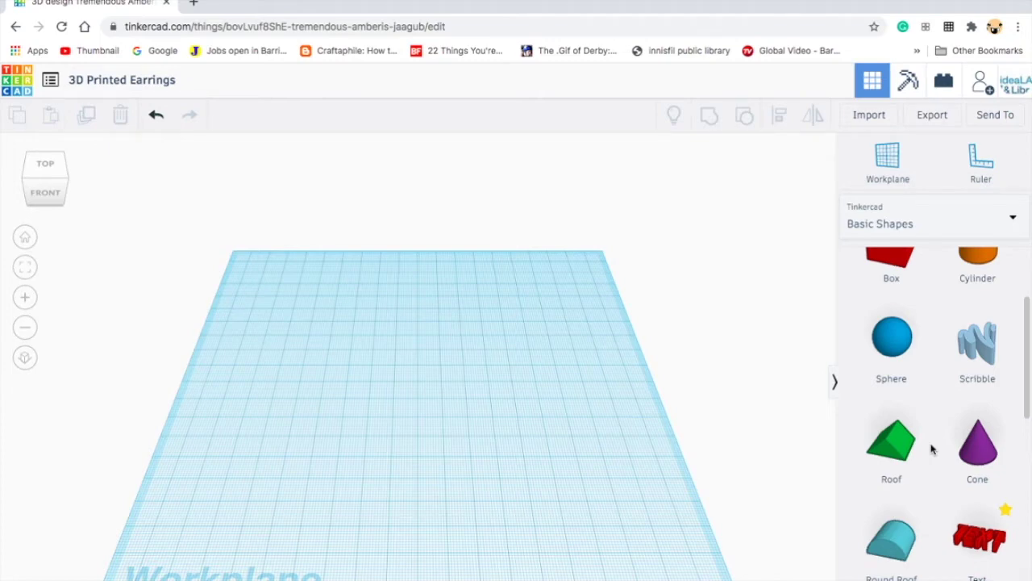
mouse_move(366, 404)
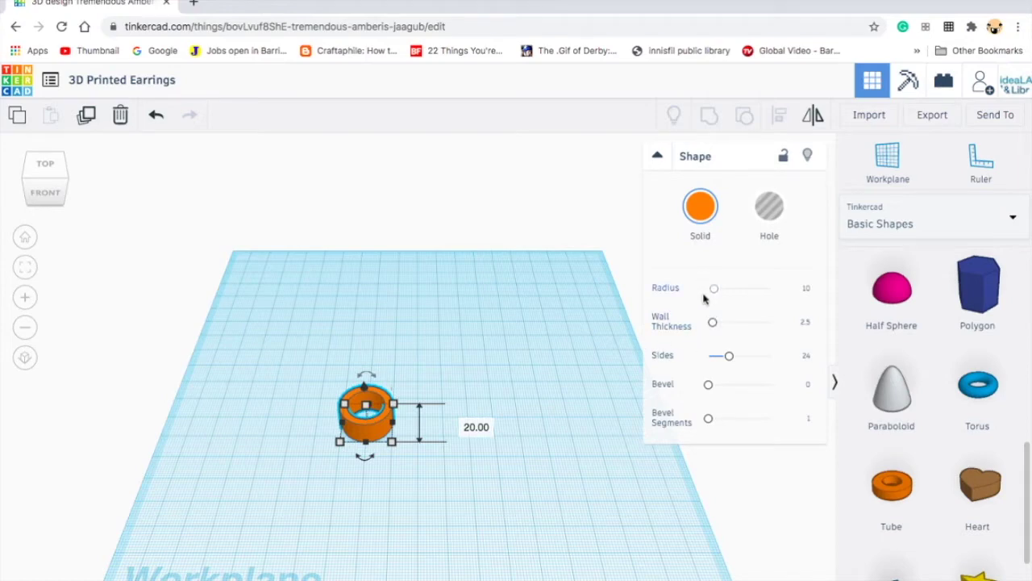
mouse_move(715, 289)
left_mouse_down()
mouse_move(725, 293)
mouse_move(718, 323)
mouse_move(733, 324)
mouse_move(712, 323)
mouse_move(744, 363)
left_mouse_up()
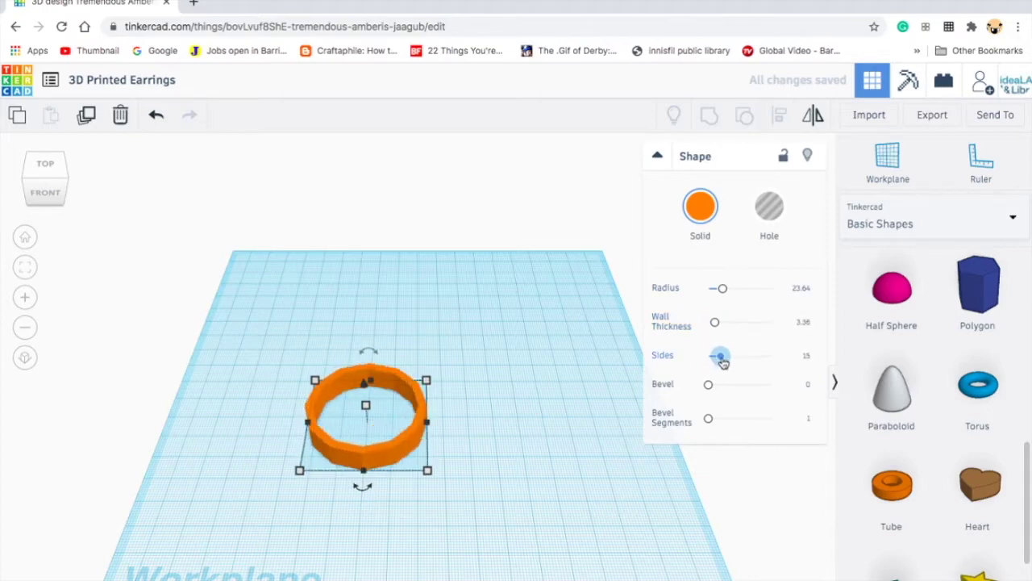
mouse_move(743, 363)
left_mouse_down()
mouse_move(721, 388)
mouse_move(745, 387)
mouse_move(723, 385)
mouse_move(742, 418)
left_mouse_up()
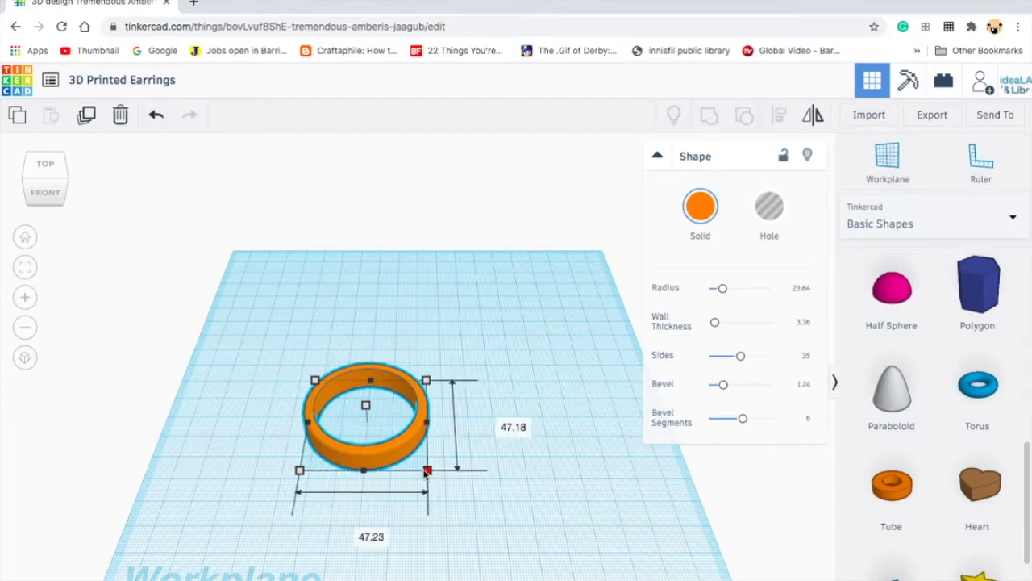
left_click_drag(428, 470, 416, 465)
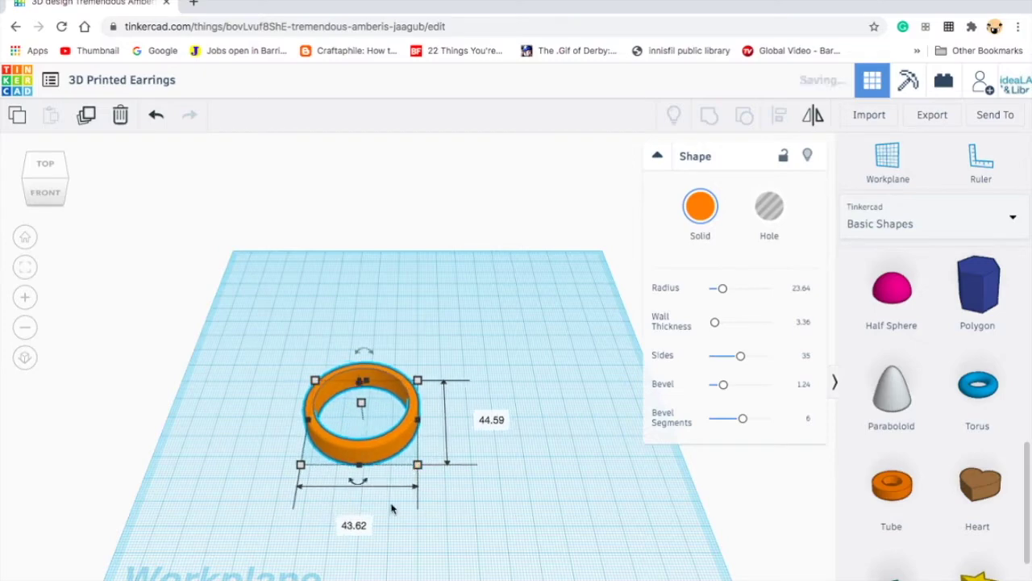
Adjust the ring's width, height and front-to-back length.
left_click(355, 525)
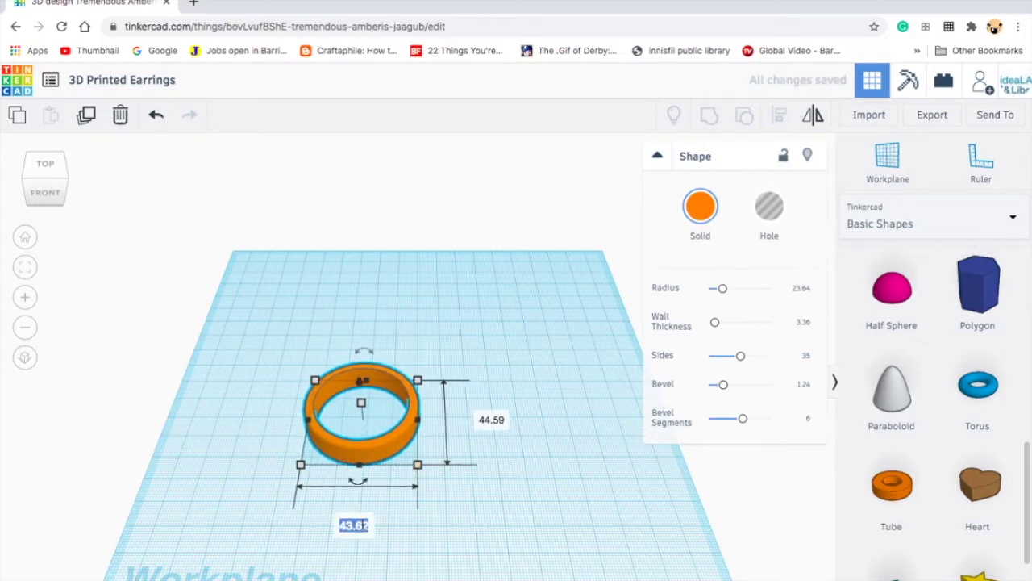
left_click(378, 456)
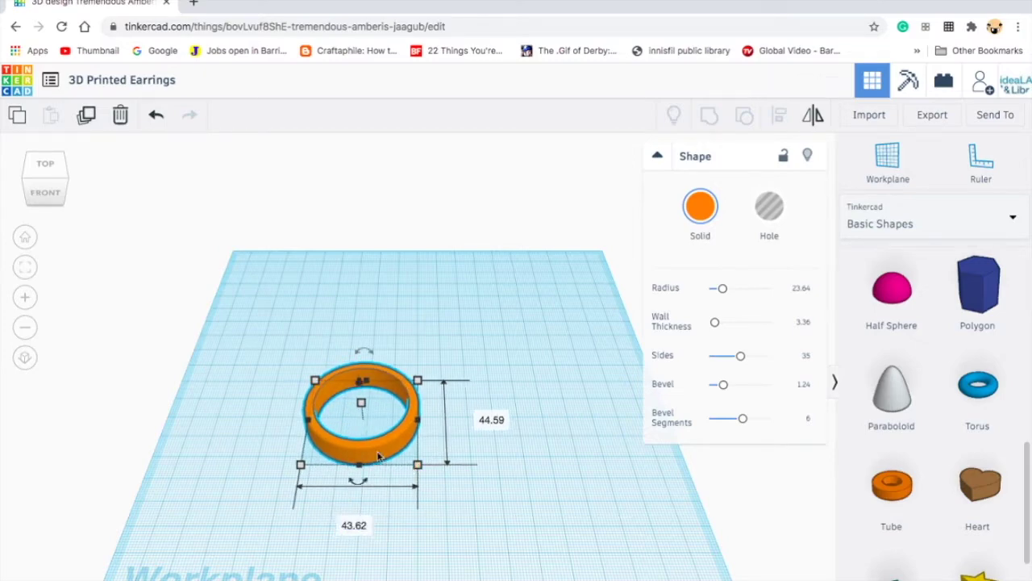
left_click_drag(361, 401, 363, 407)
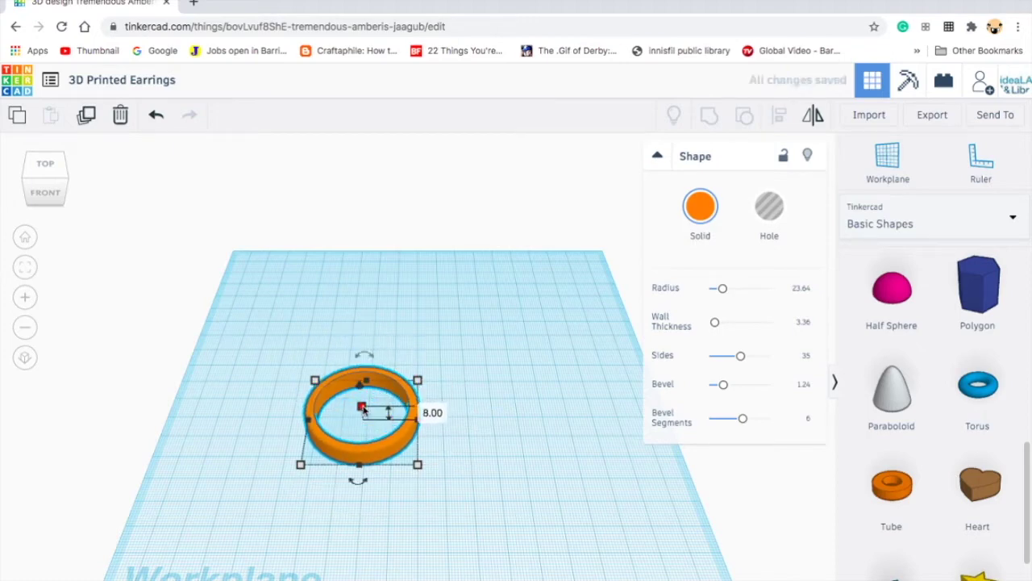
scroll(420, 465, "up", 3)
mouse_move(332, 547)
left_mouse_down()
mouse_move(326, 518)
mouse_move(329, 560)
left_mouse_up()
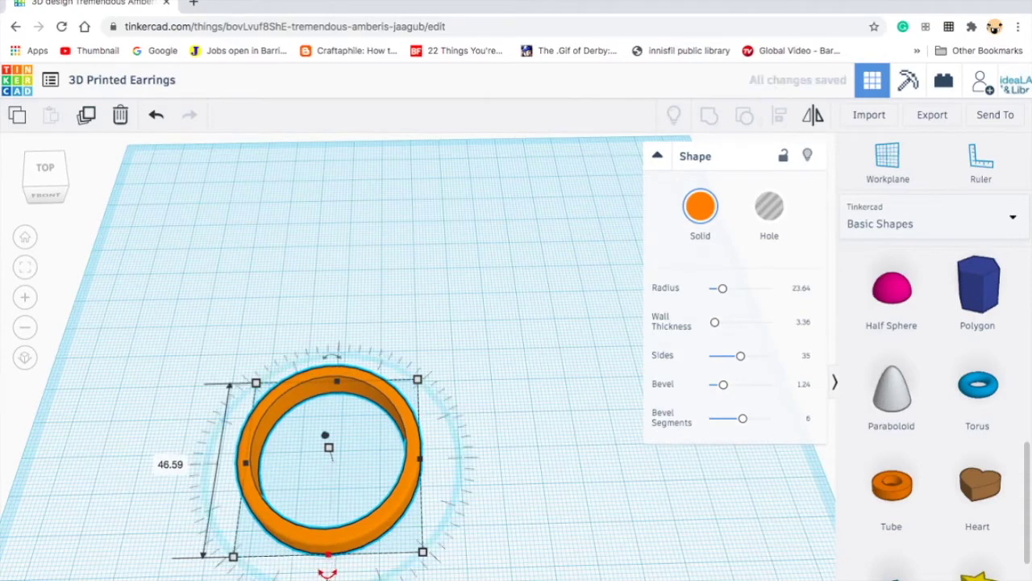
Rotate and reposition the ring, view it from the top, and copy it.
left_click_drag(448, 546, 366, 376)
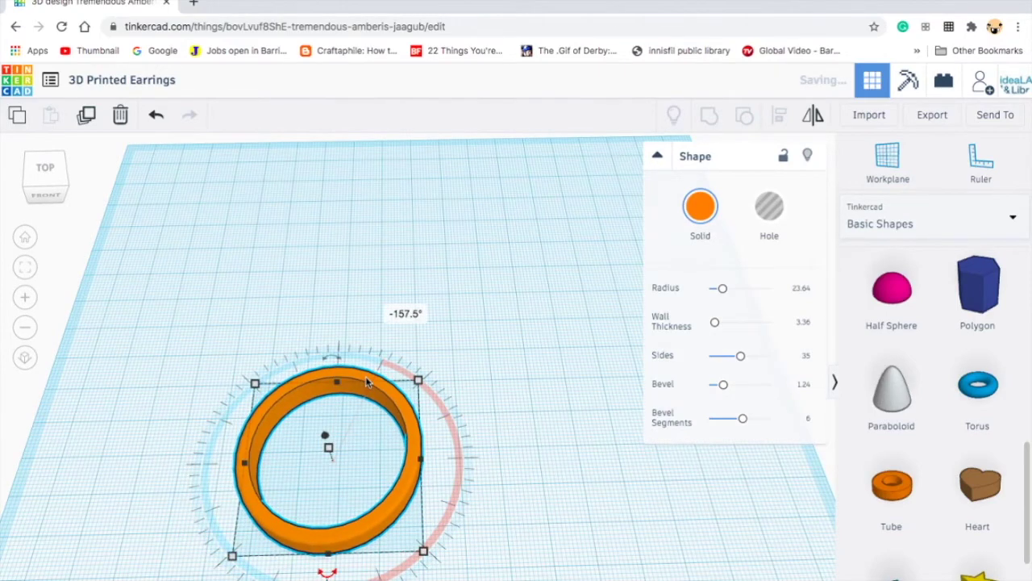
key("ctrl+z")
right_click_drag(365, 376, 529, 454)
left_click_drag(318, 525, 473, 376)
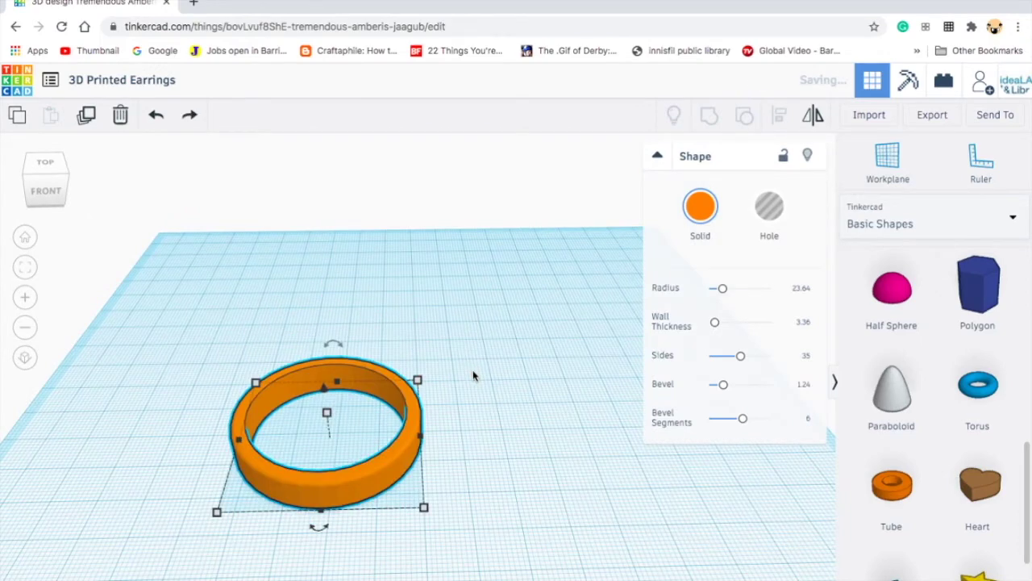
left_click_drag(324, 392, 315, 395)
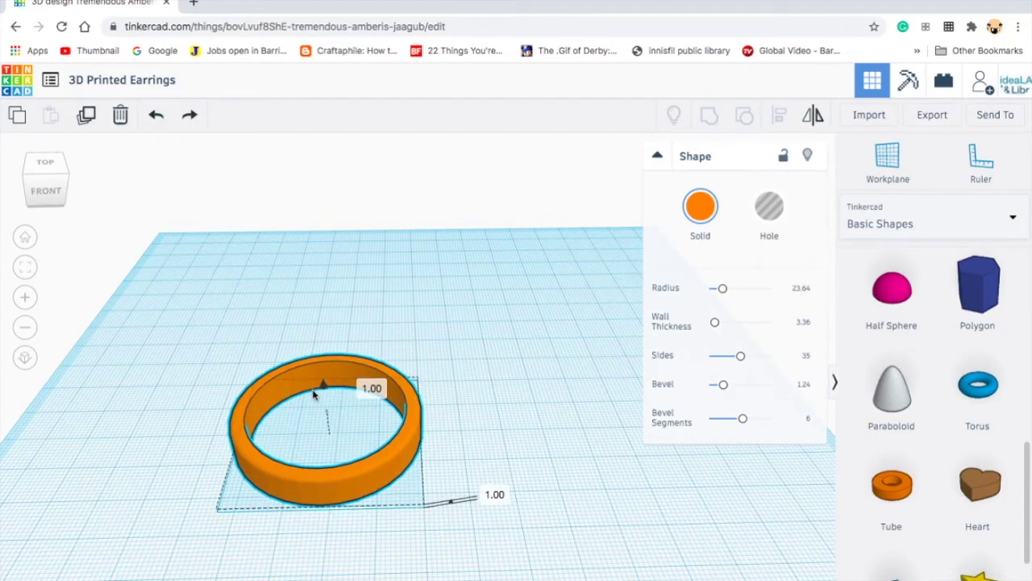
left_click_drag(313, 396, 321, 399)
right_click_drag(447, 411, 409, 476)
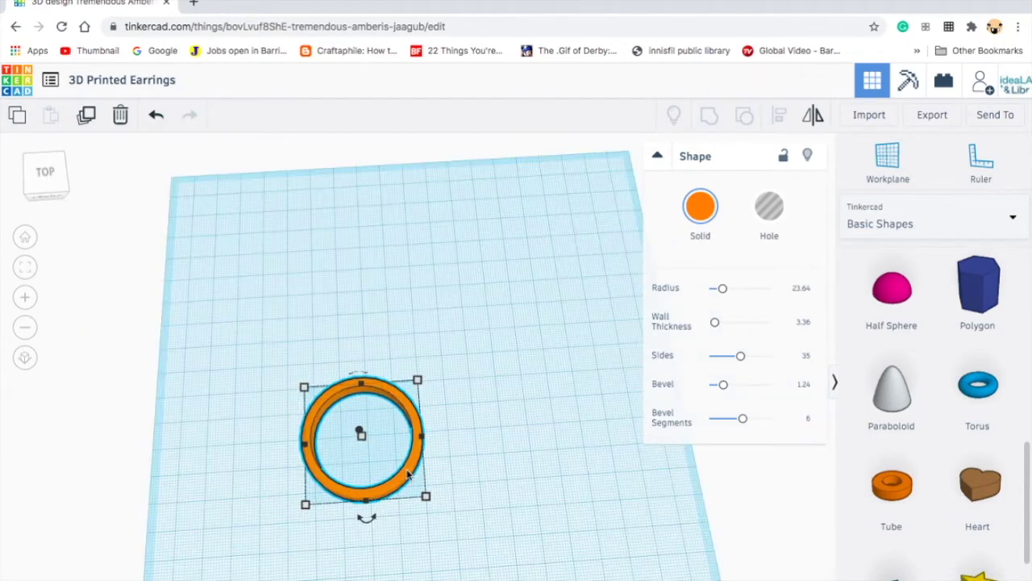
left_click(24, 123)
Paste two ring copies, shrinking the third to about 25 mm overlapping the middle ring.
left_click(51, 117)
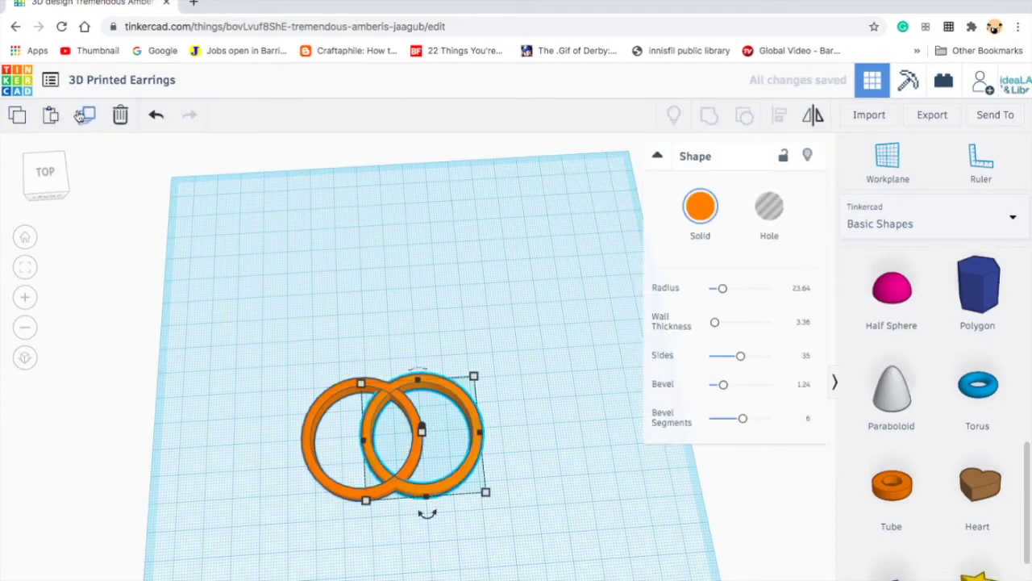
left_click(51, 117)
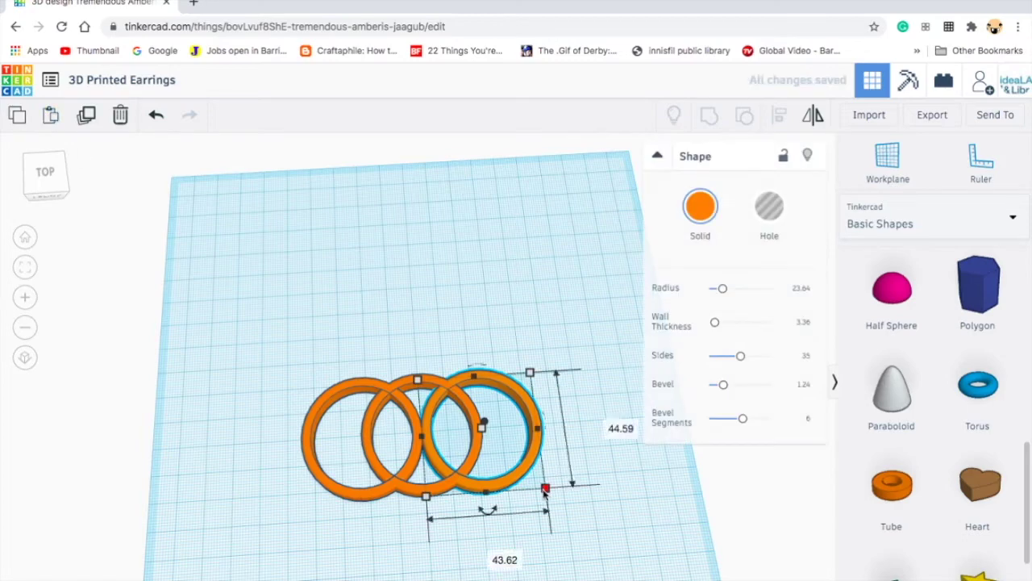
left_click_drag(545, 489, 489, 444)
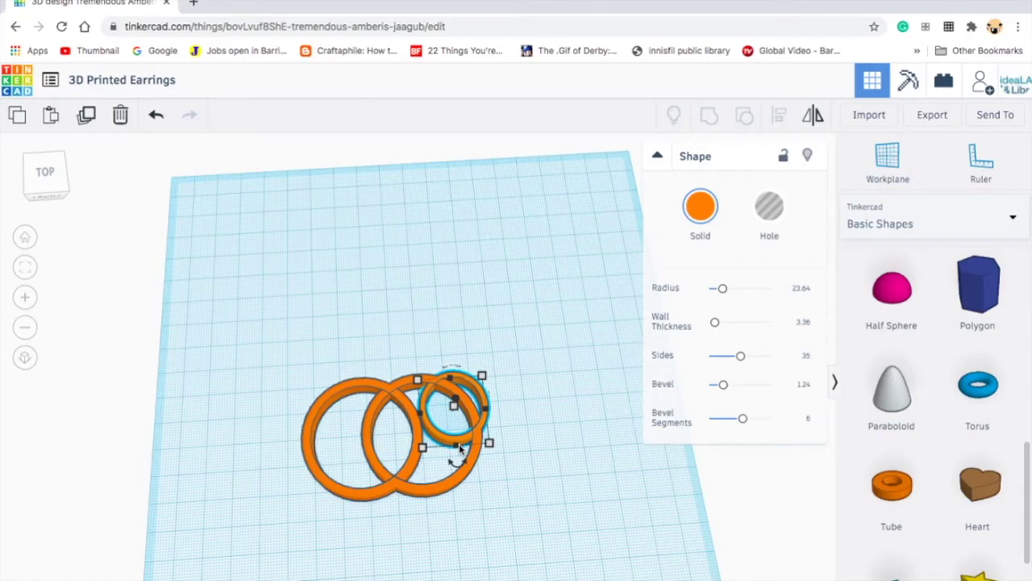
left_click_drag(460, 447, 488, 438)
left_click(452, 492, "shift")
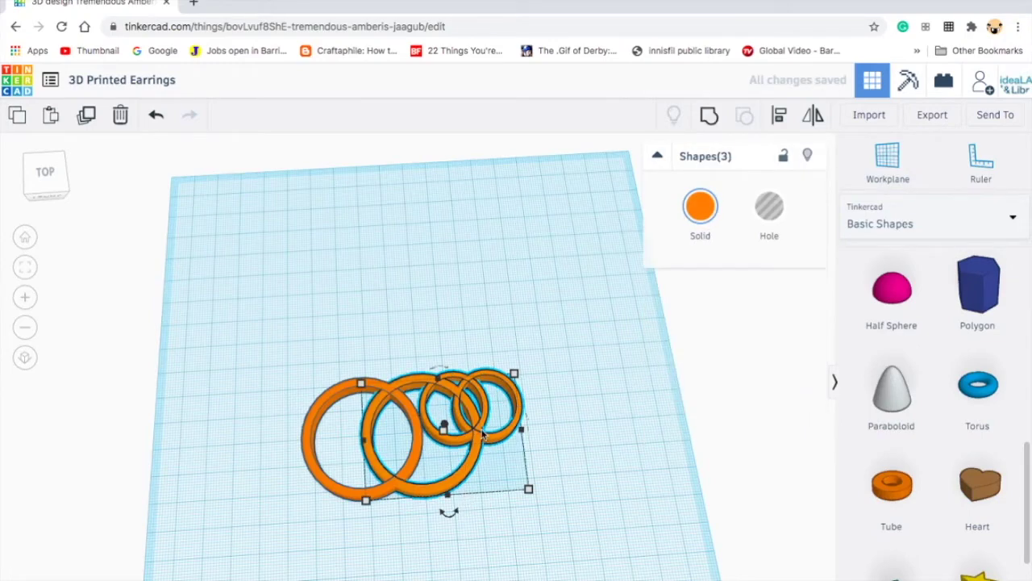
left_click_drag(365, 500, 343, 494)
key("ctrl+z")
Delete the large left ring and add a smaller duplicate ring onto the lower ring.
left_click(343, 494)
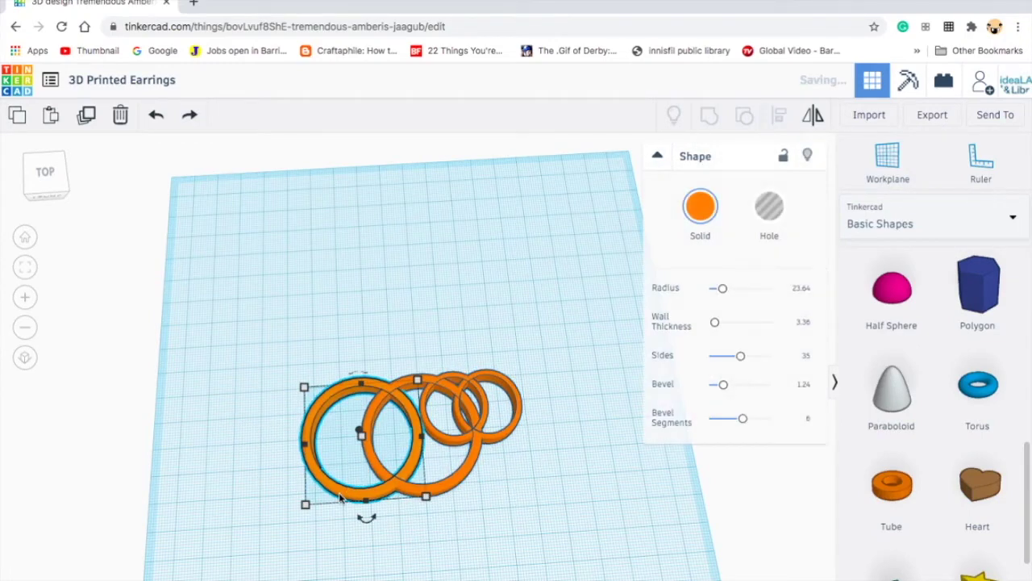
key("Delete")
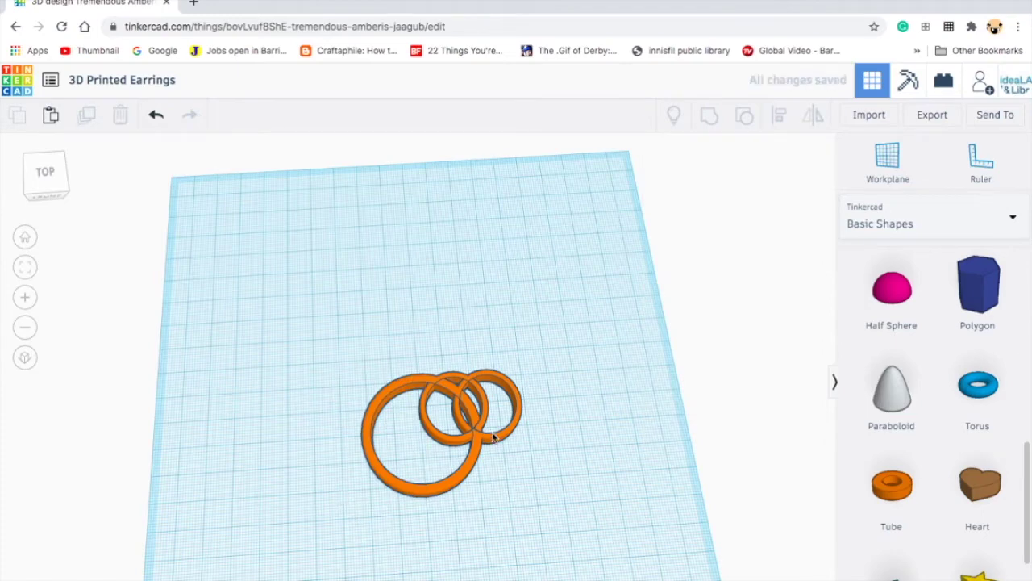
left_click(497, 441)
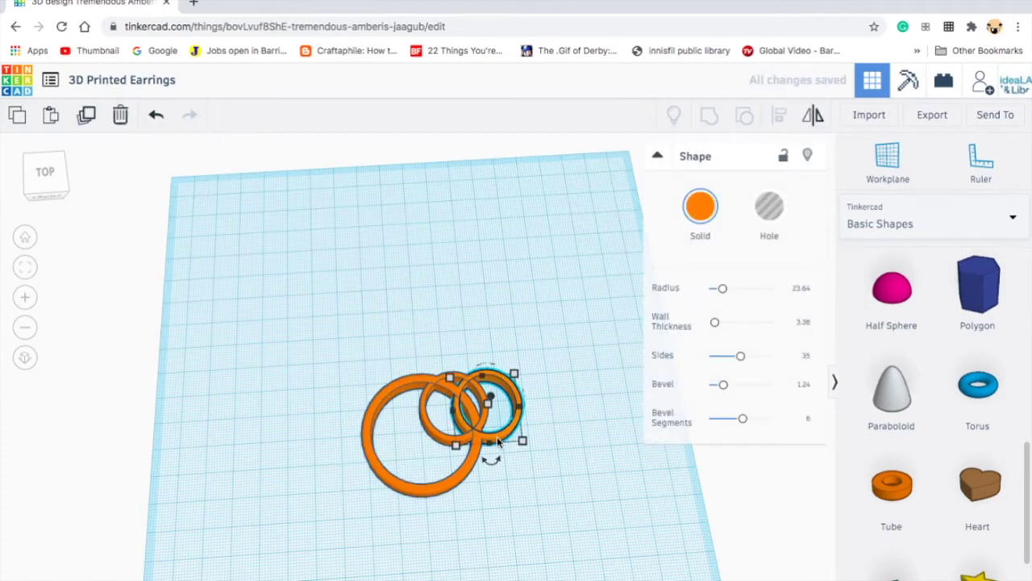
key("ctrl+d")
mouse_move(498, 441)
left_mouse_down()
mouse_move(524, 434)
mouse_move(531, 418)
left_mouse_up()
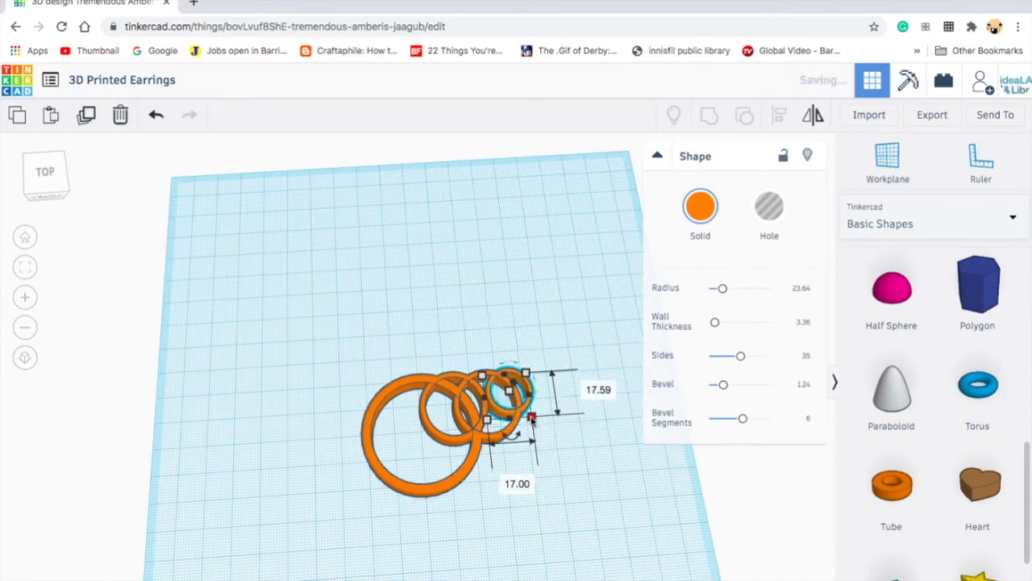
left_click_drag(524, 409, 492, 477)
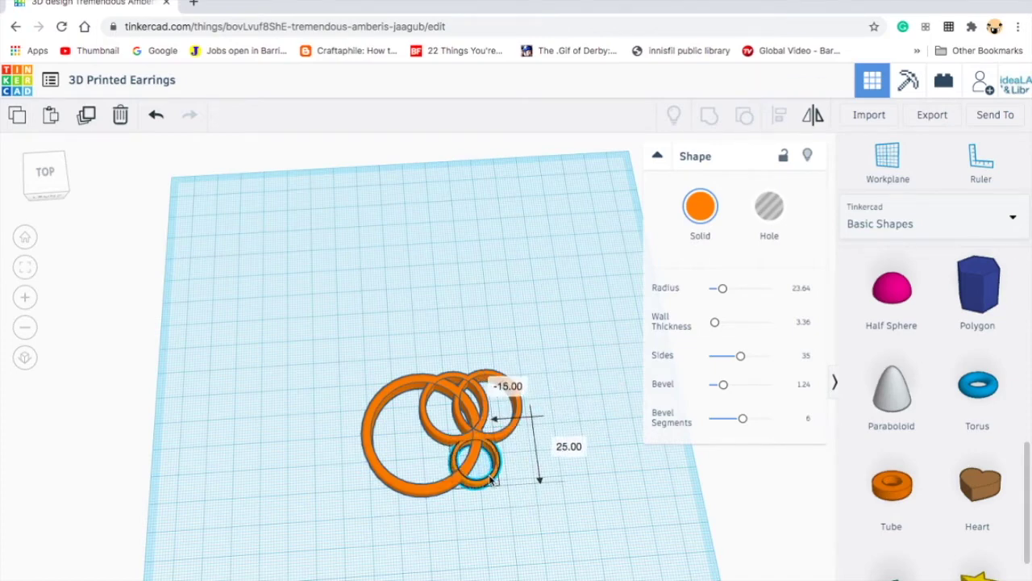
Duplicate another ring and shrink it into a tiny hanging loop nudged right and back.
key("ctrl+d")
scroll(492, 477, "up", 1)
mouse_move(508, 484)
left_mouse_down()
mouse_move(564, 485)
mouse_move(479, 492)
left_mouse_up()
left_click(479, 492)
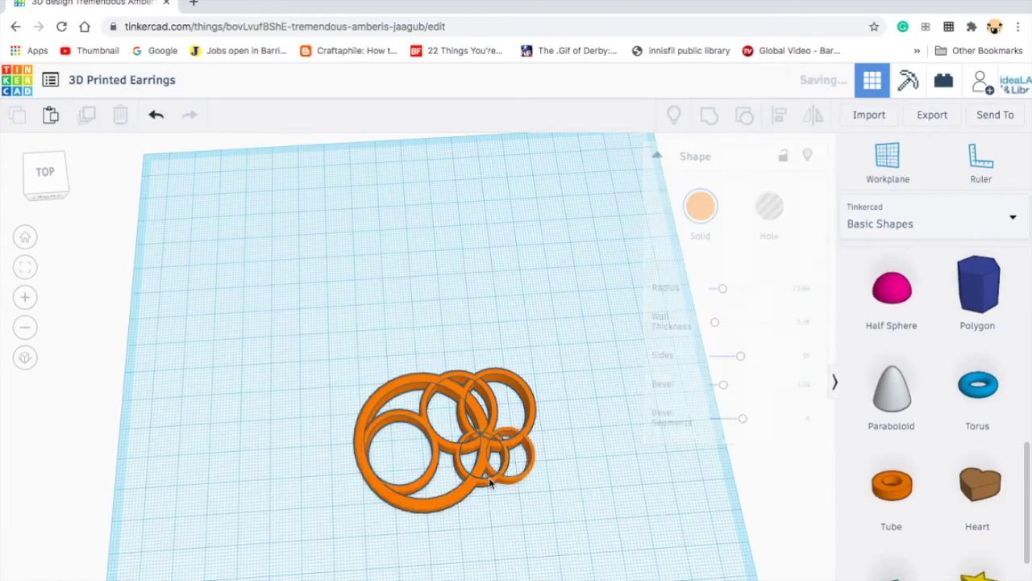
left_click(490, 482)
mouse_move(545, 491)
left_mouse_down()
mouse_move(521, 482)
mouse_move(532, 457)
left_mouse_up()
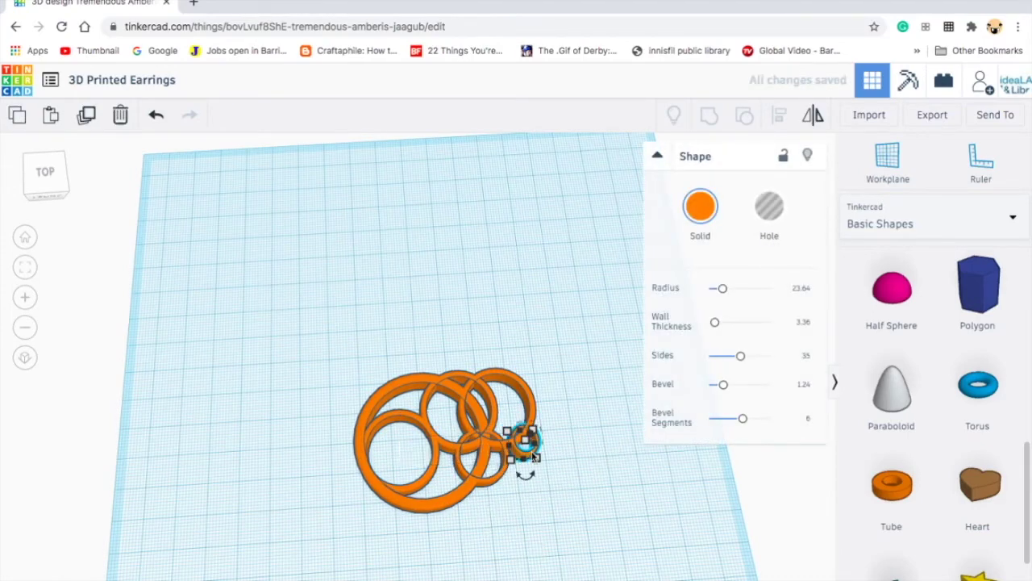
key("Right")
key("Right")
key("Right")
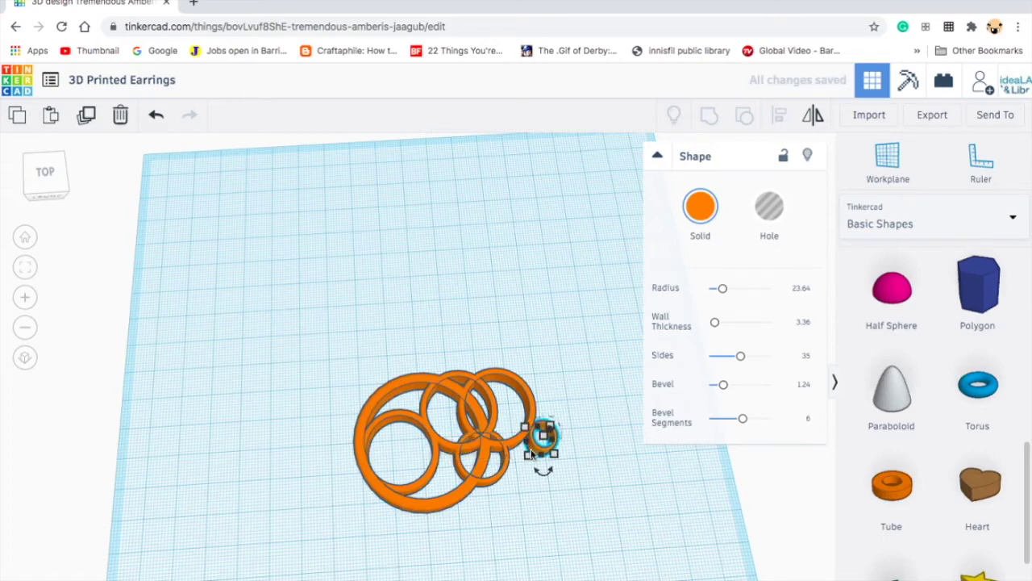
key("Up")
key("Up")
key("Up")
key("Up")
key("Up")
key("Up")
left_click(490, 479)
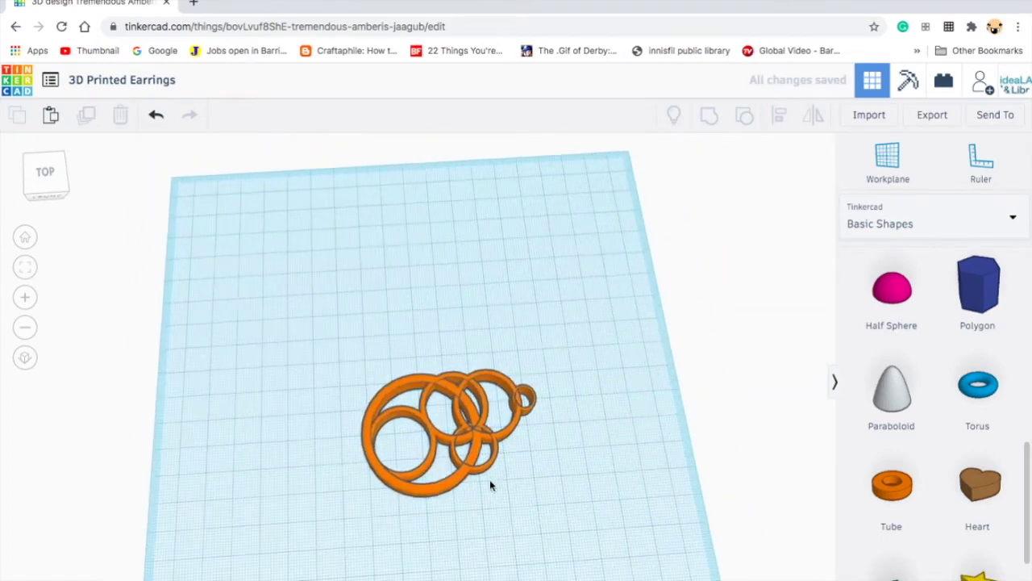
Box-select all six rings and group them into one earring.
scroll(489, 484, "up", 2)
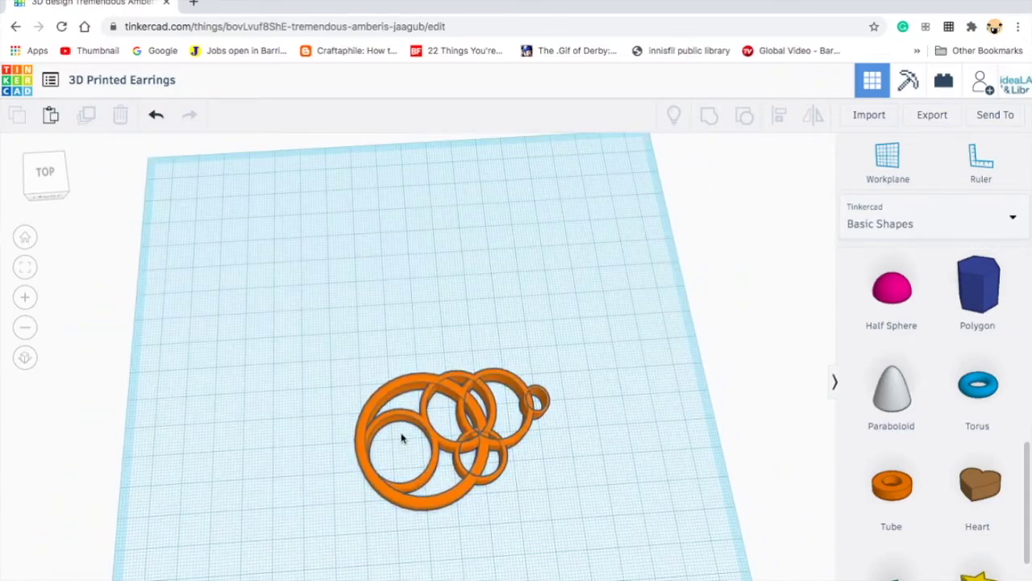
left_click(504, 453)
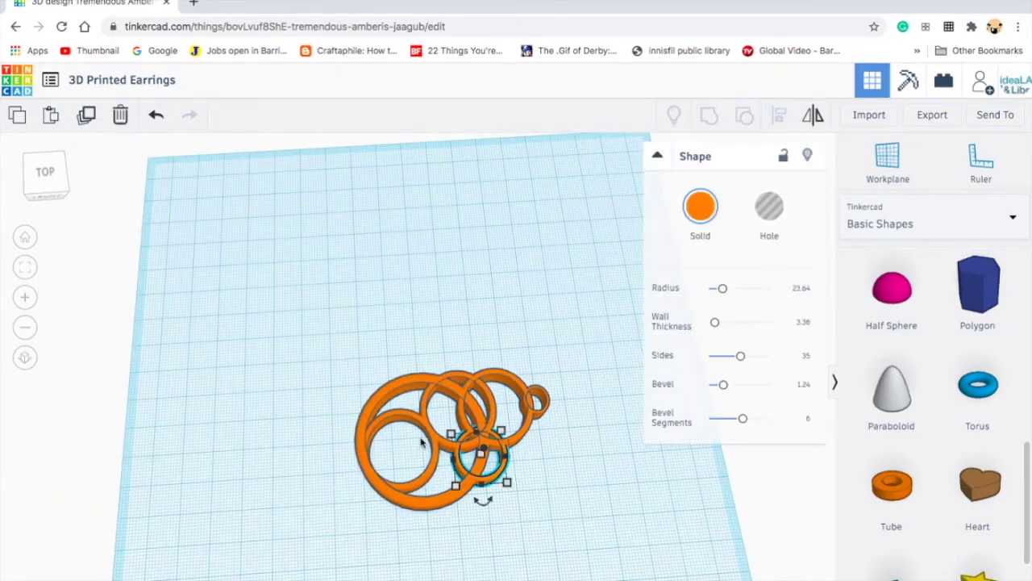
left_click(440, 374)
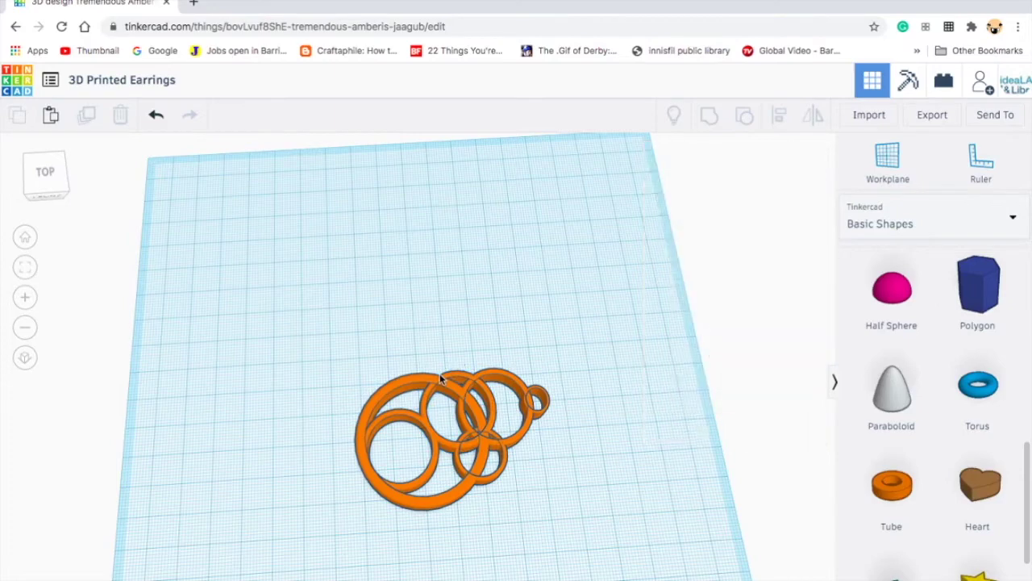
left_click(335, 347)
left_click_drag(312, 343, 623, 546)
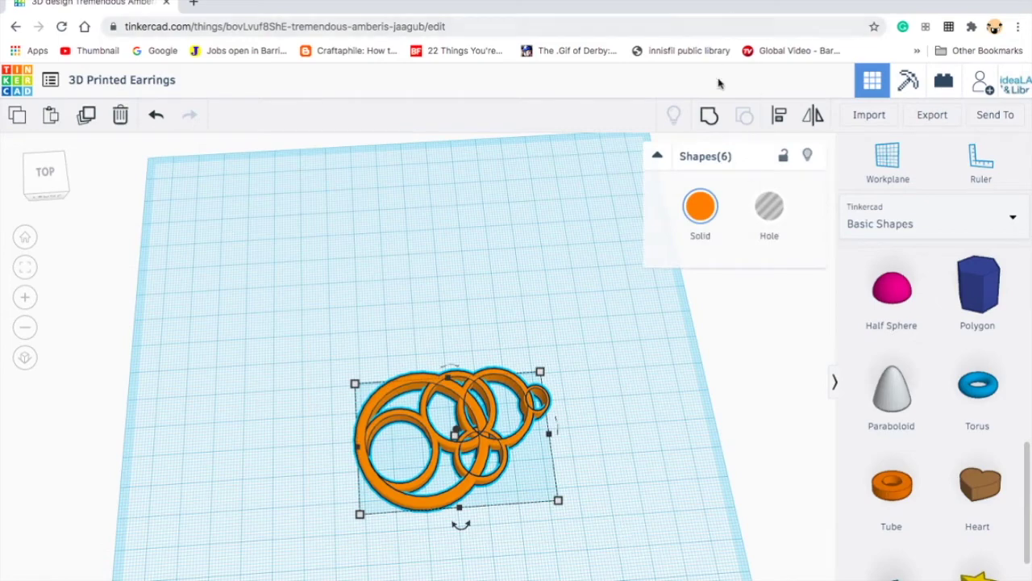
left_click(709, 118)
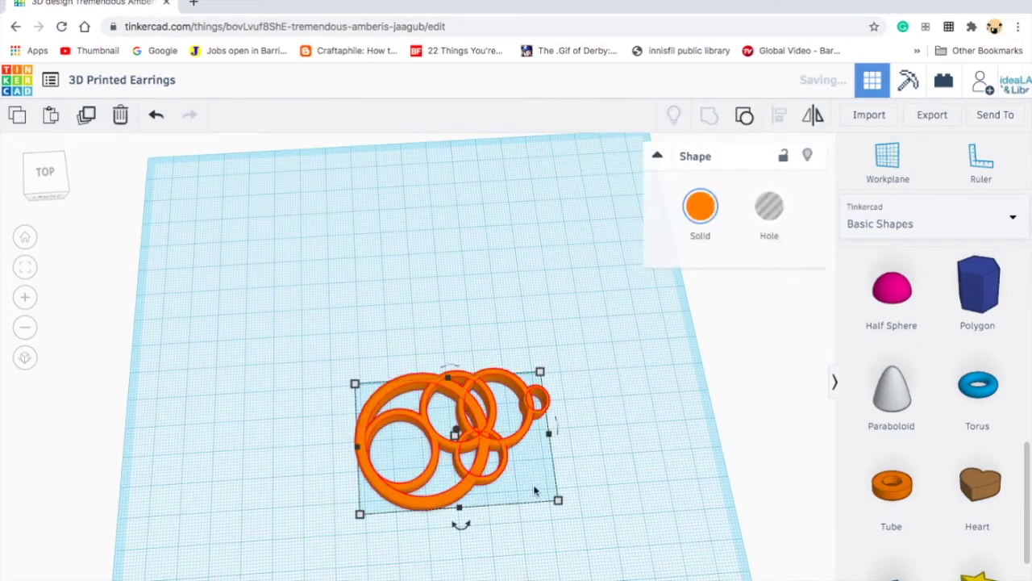
Rotate the earring about -90° so the hanging loop points up.
left_click_drag(461, 525, 618, 497)
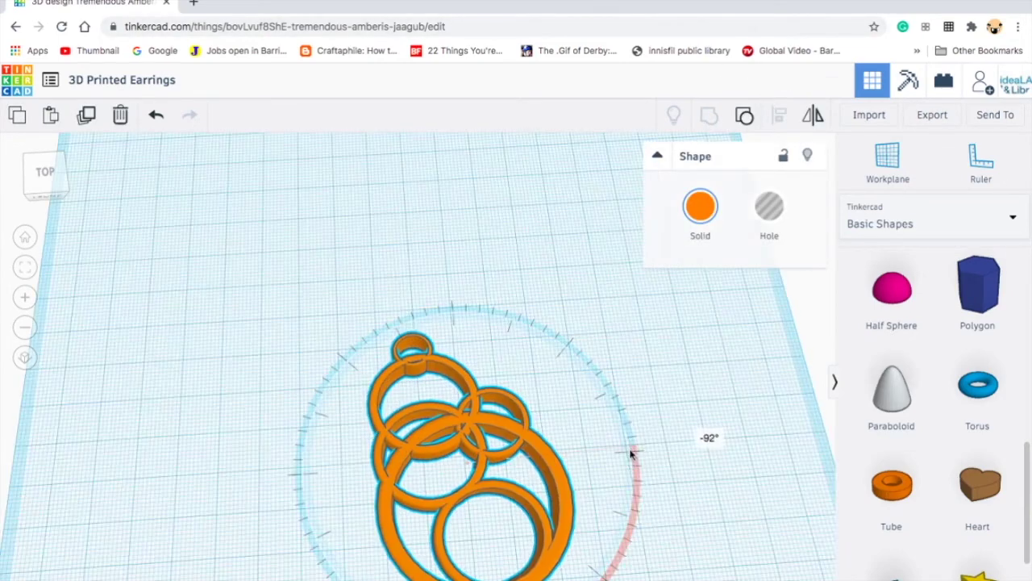
left_click(629, 529)
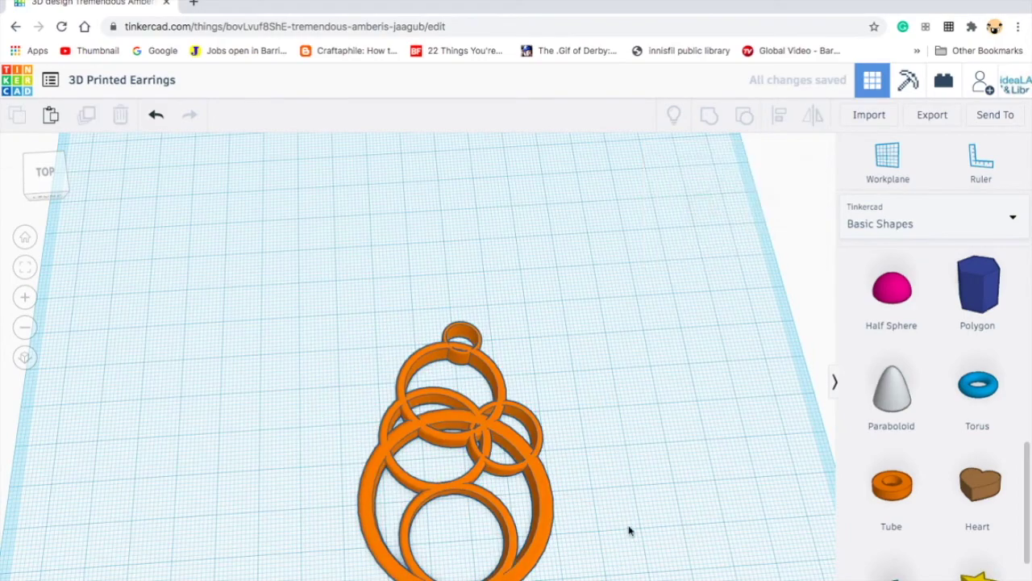
mouse_move(629, 529)
right_mouse_down()
mouse_move(607, 393)
mouse_move(584, 503)
right_mouse_up()
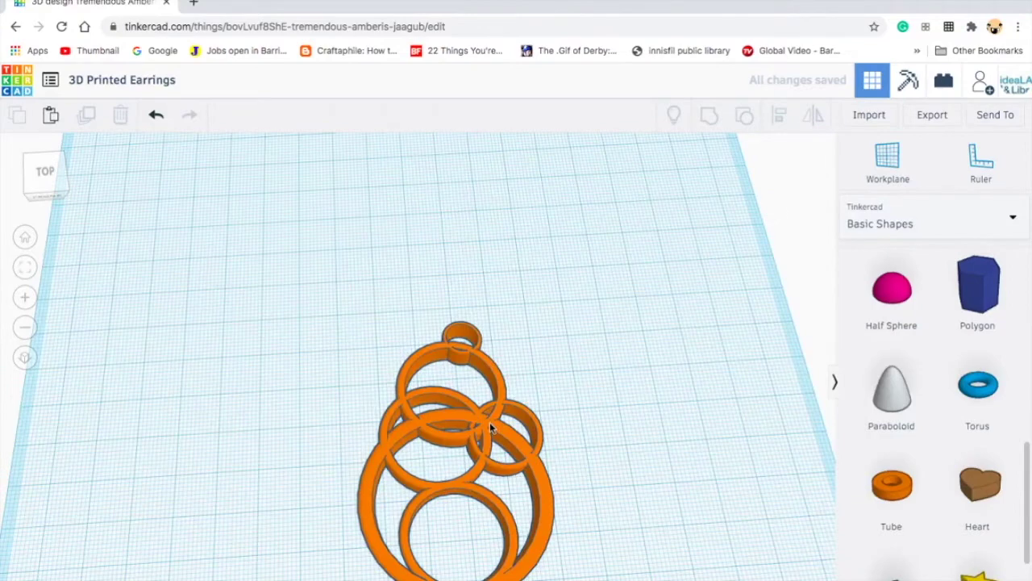
left_click(490, 422)
Move the earring left, paste a copy beside it, and mirror the copy left-to-right.
left_click_drag(506, 434, 341, 388)
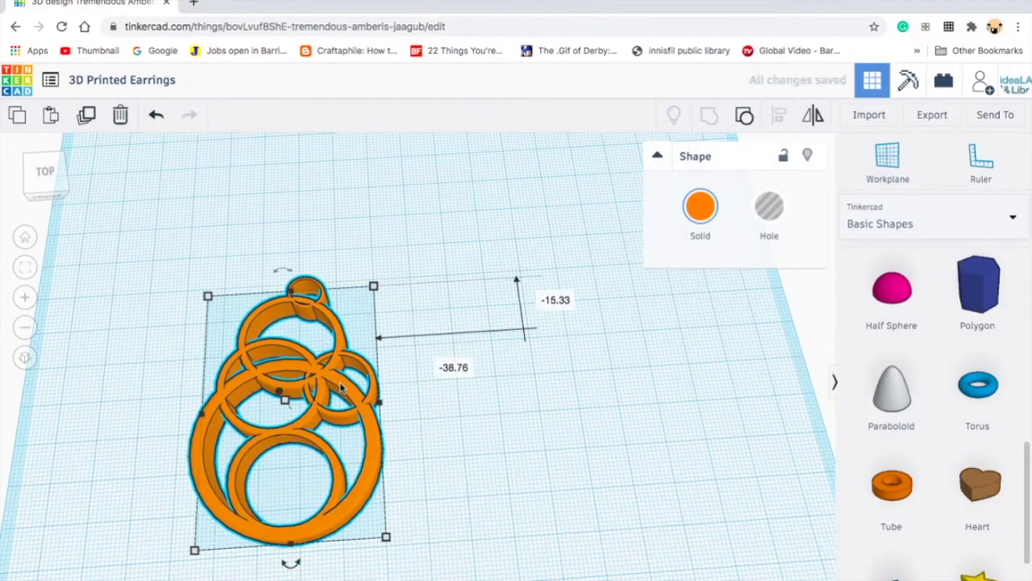
key("ctrl+c")
key("ctrl+v")
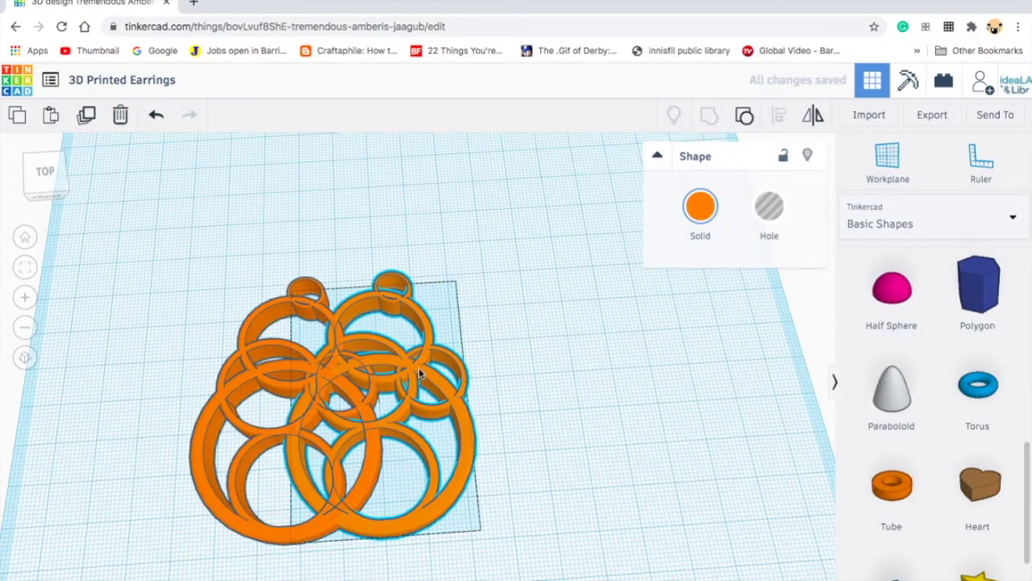
mouse_move(418, 376)
left_mouse_down()
mouse_move(505, 371)
mouse_move(524, 360)
left_mouse_up()
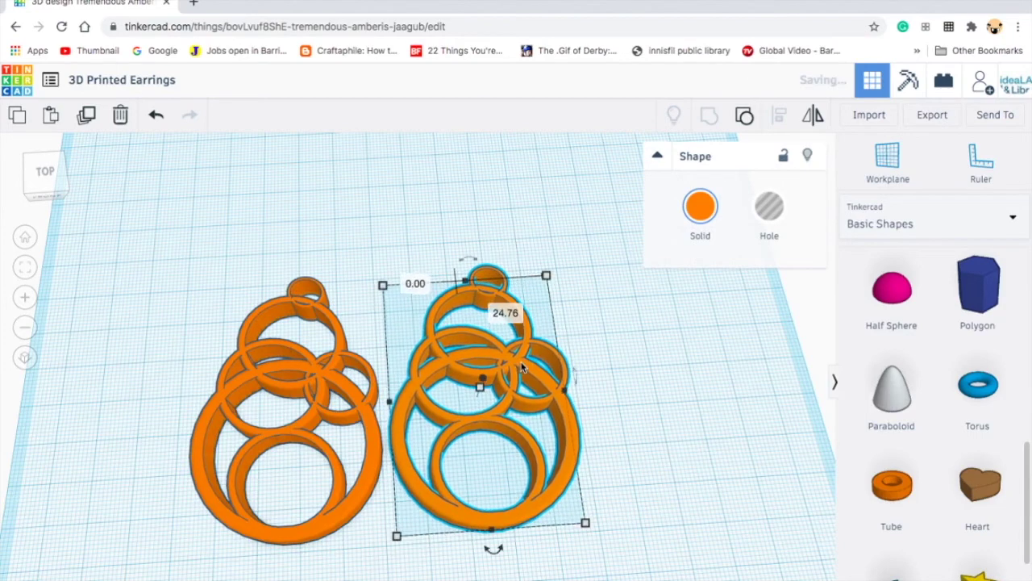
left_click(814, 117)
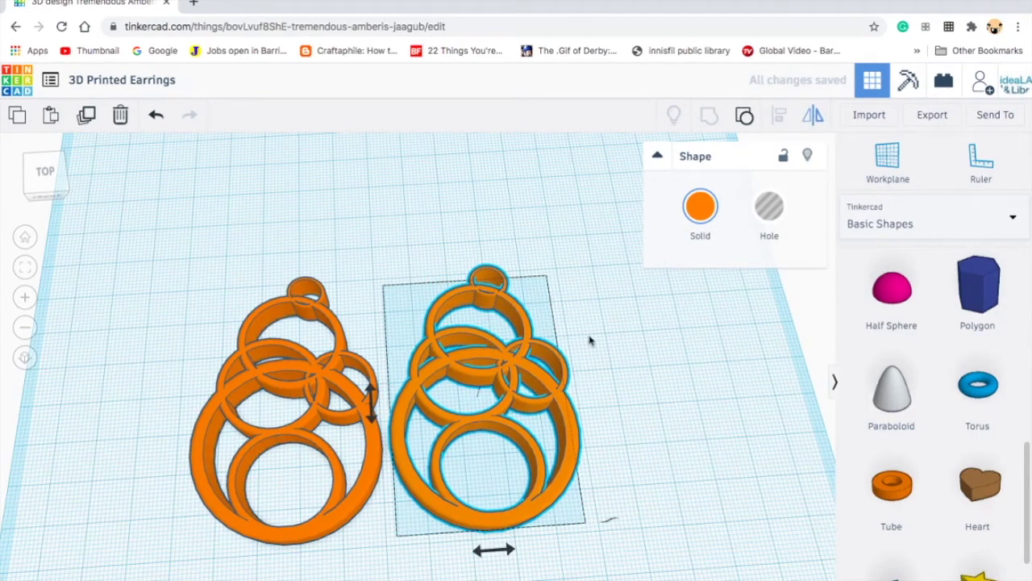
left_click(499, 554)
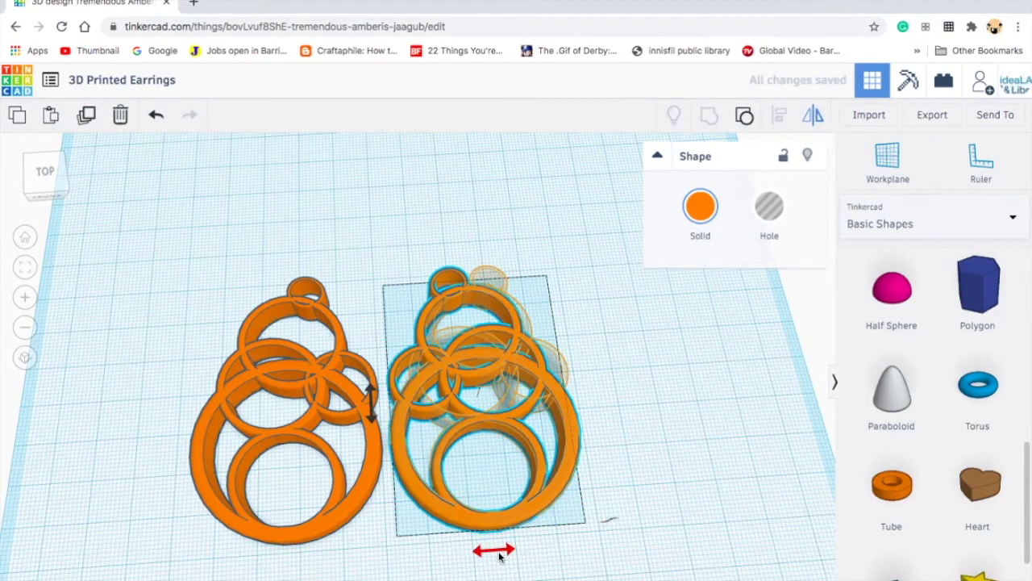
left_click(699, 541)
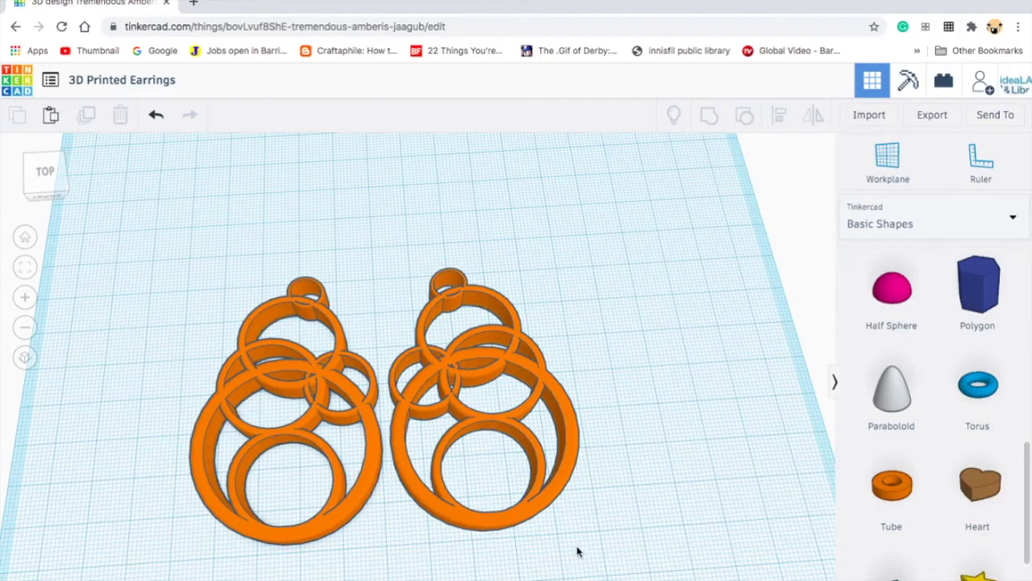
mouse_move(577, 551)
right_mouse_down()
mouse_move(560, 411)
mouse_move(571, 512)
mouse_move(569, 489)
mouse_move(503, 439)
right_mouse_up()
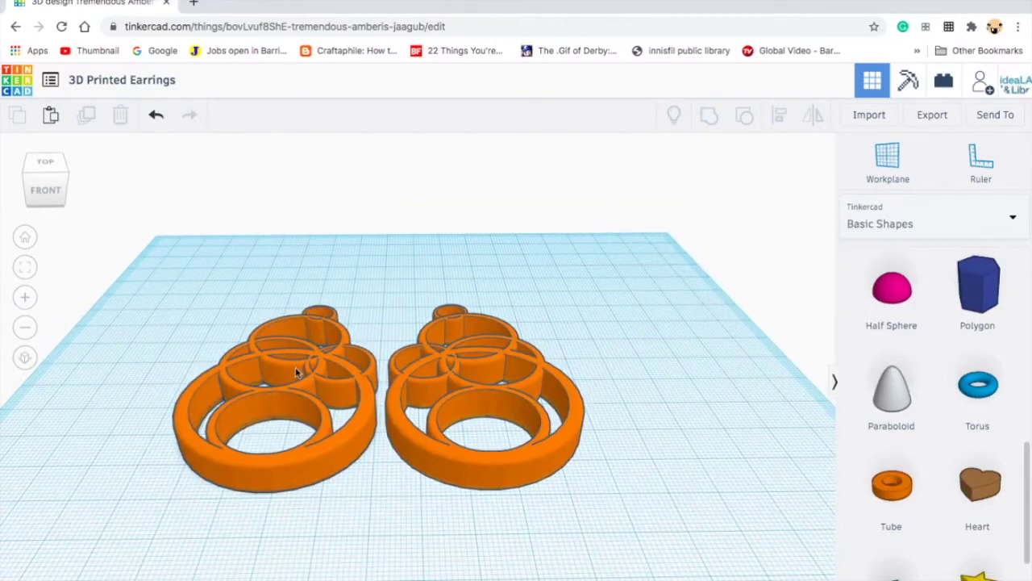
Select both earrings and drag them together up and left on the workplane.
left_click(339, 367)
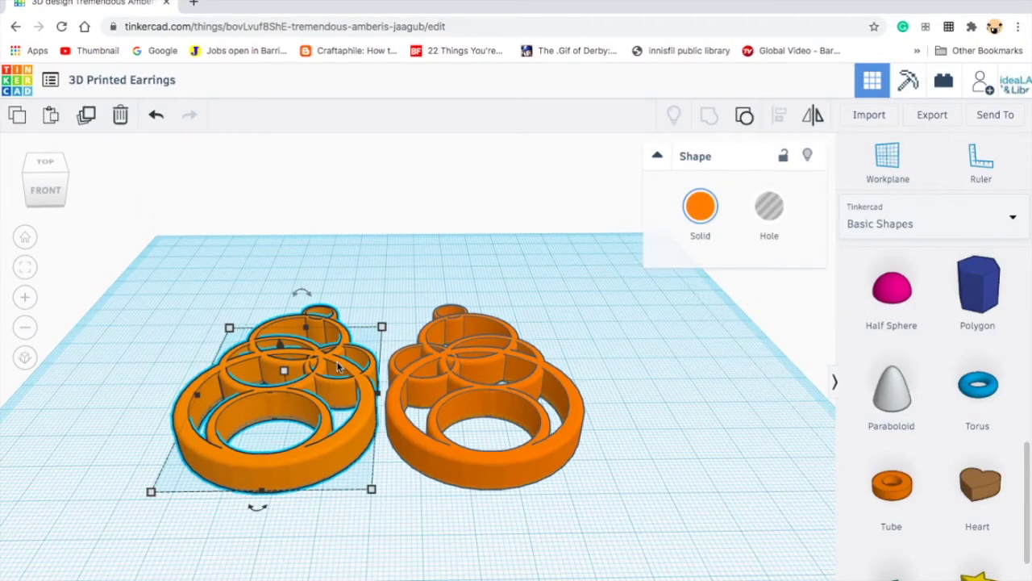
left_click(464, 371, "shift")
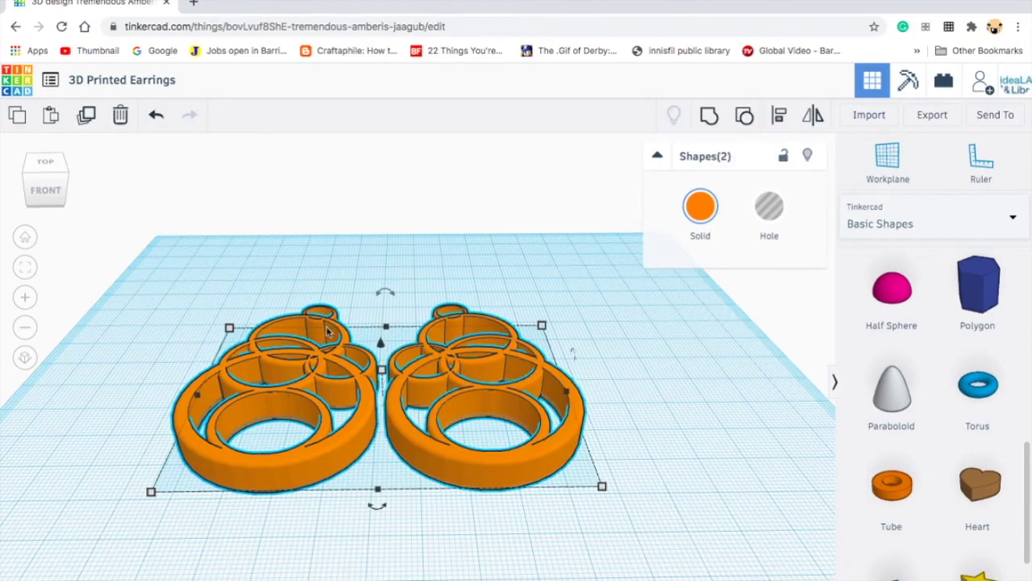
right_click_drag(518, 564, 516, 573)
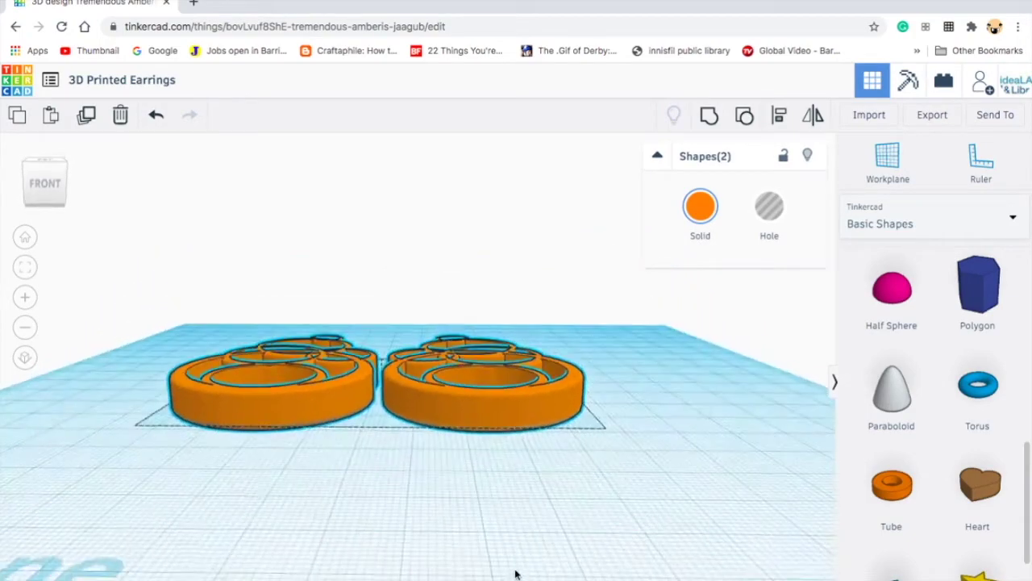
mouse_move(381, 357)
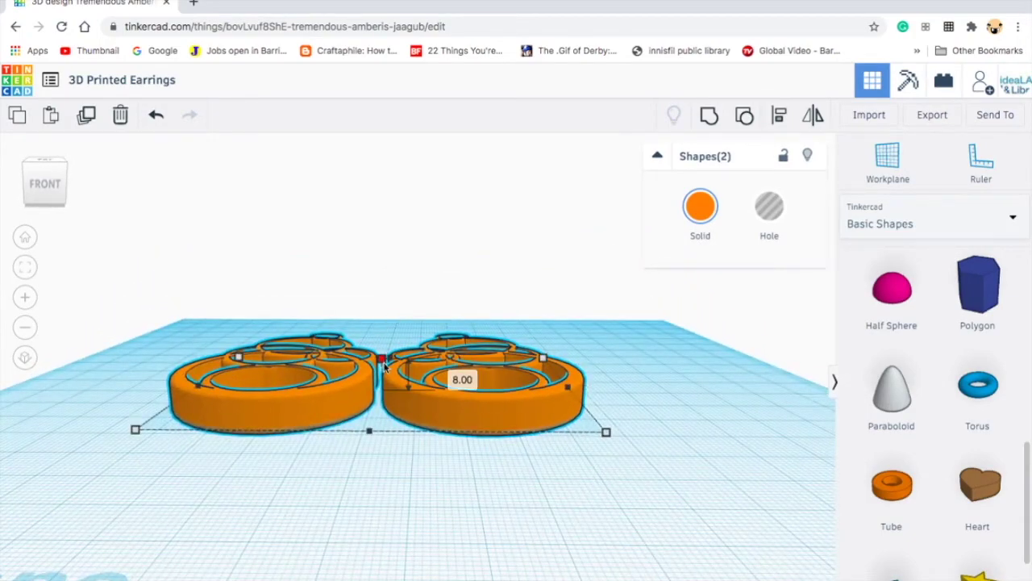
left_click(621, 480)
right_click_drag(508, 471, 528, 565)
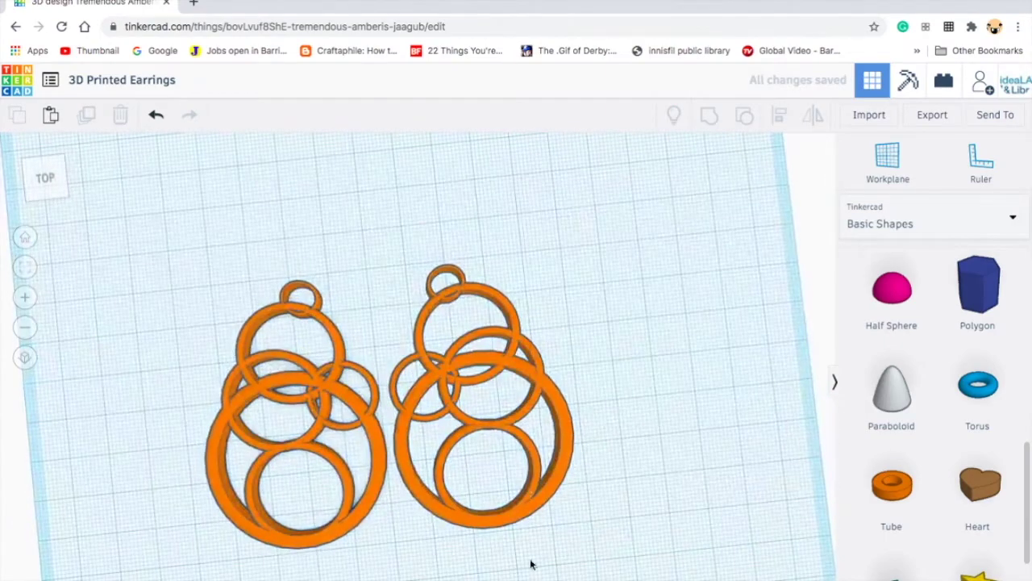
left_click(458, 362)
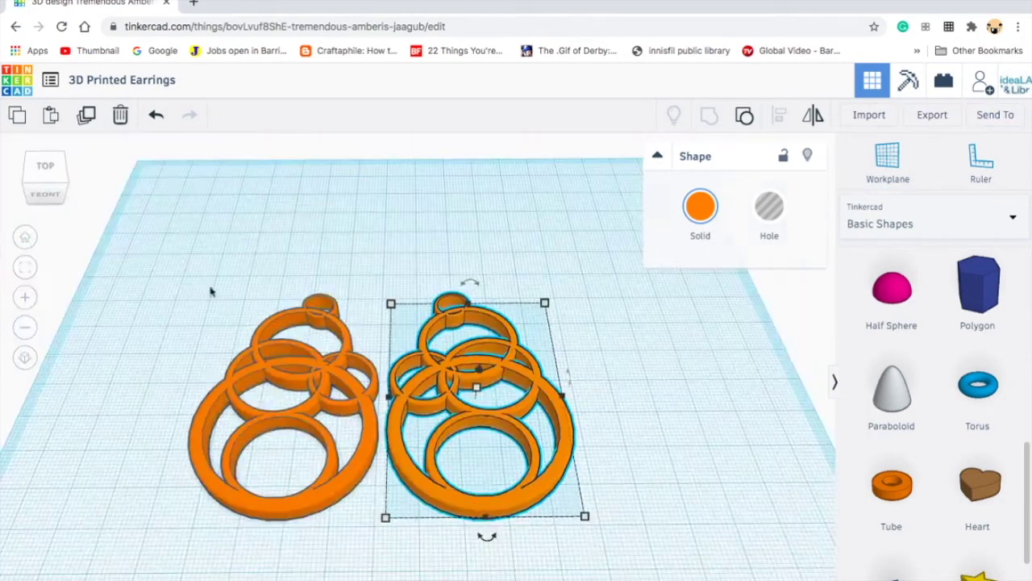
left_click_drag(181, 268, 645, 576)
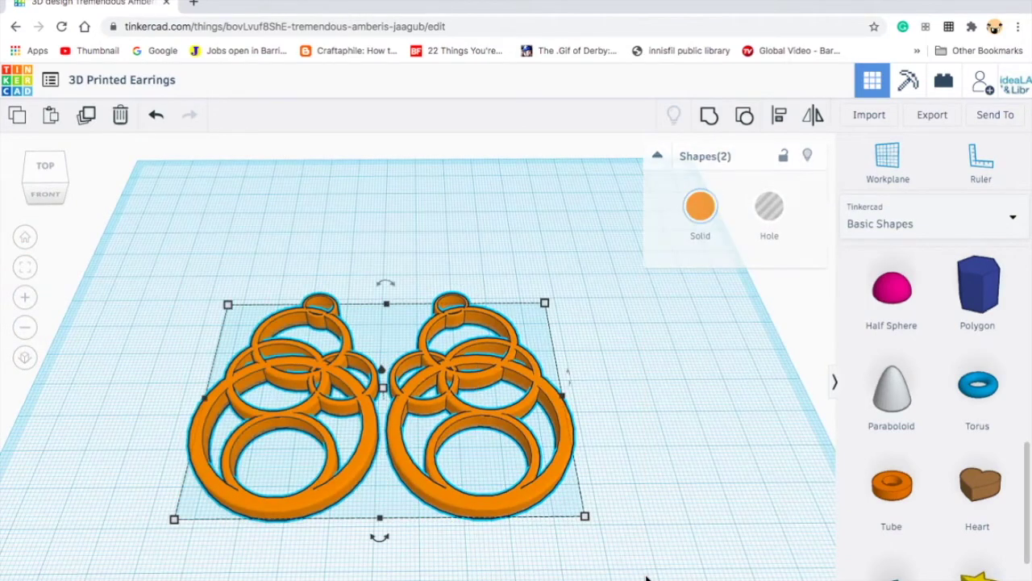
left_click_drag(515, 498, 345, 300)
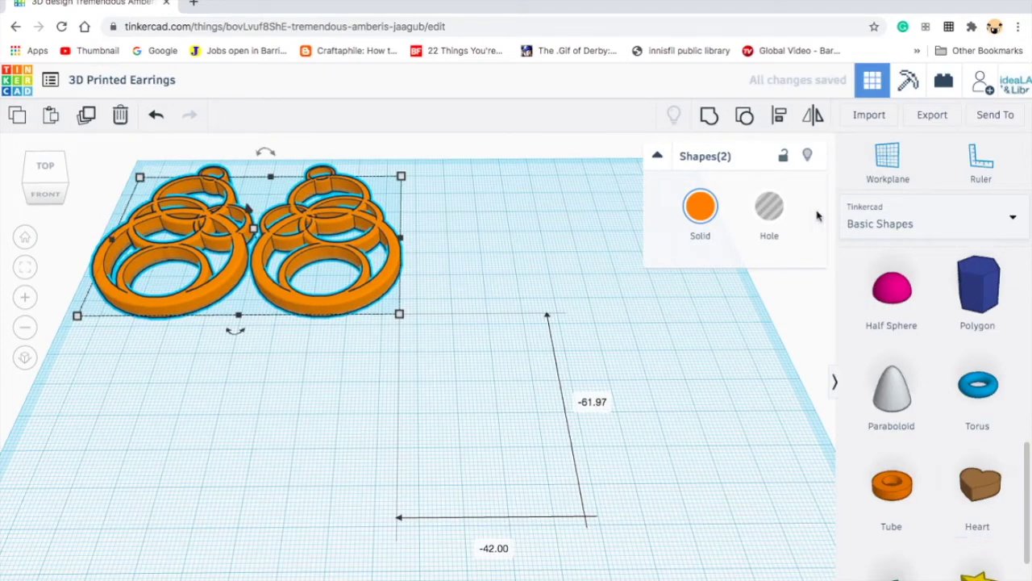
Add a green roof shape with depth 5.00 and height 21.00.
left_click(739, 464)
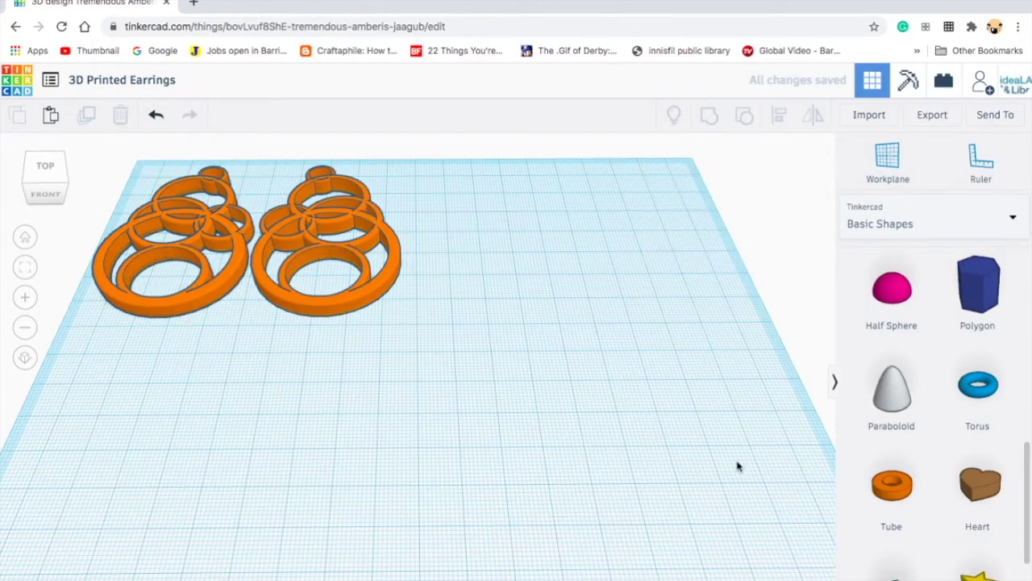
scroll(1007, 479, "down", 1)
scroll(952, 476, "up", 5)
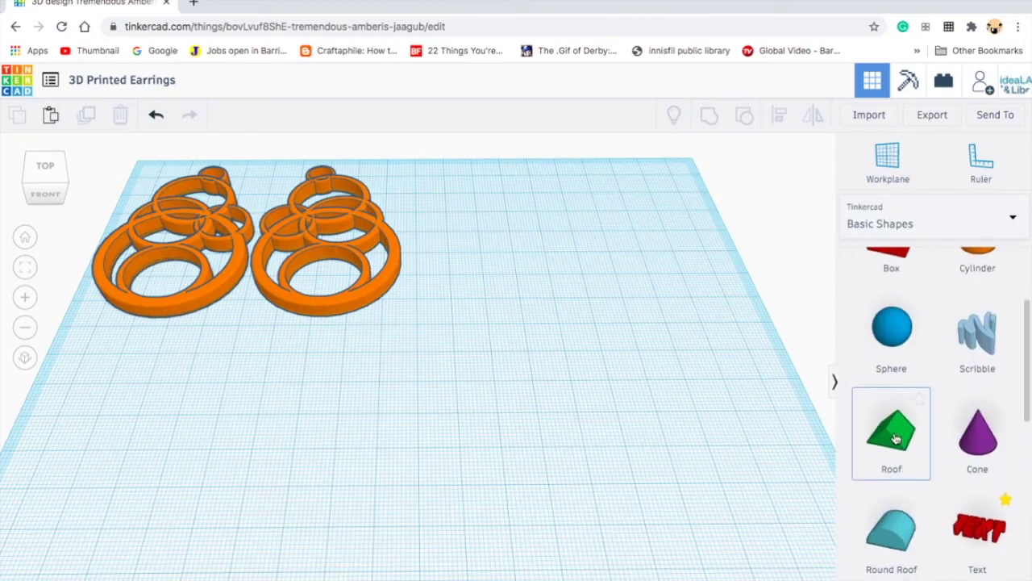
left_click_drag(895, 441, 456, 476)
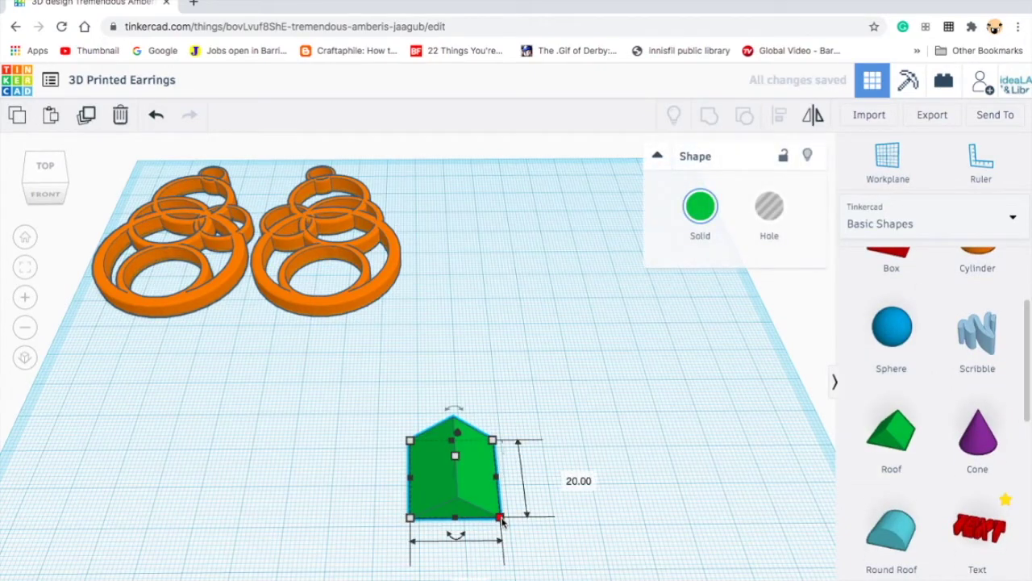
left_click_drag(501, 520, 499, 461)
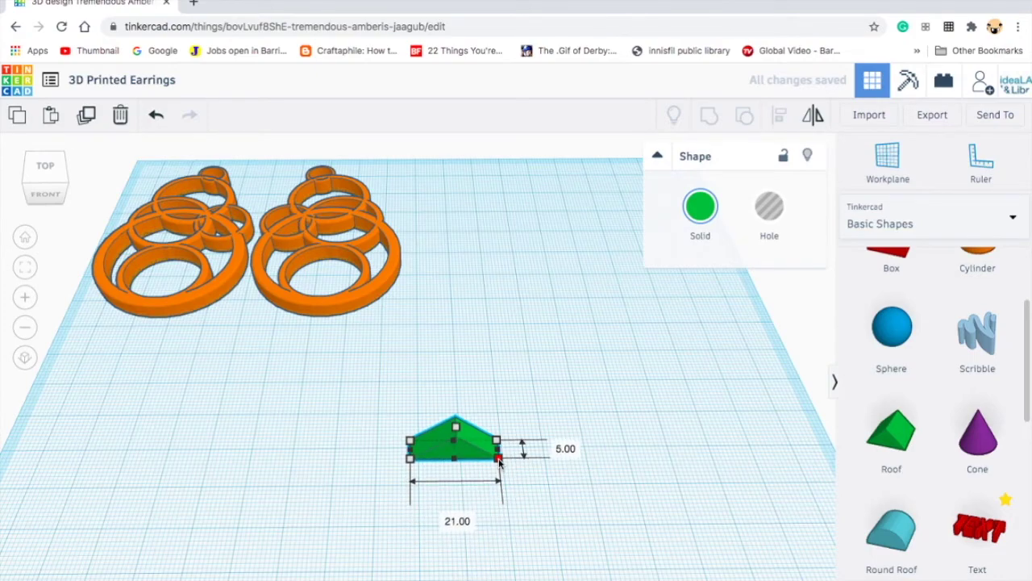
right_click_drag(499, 461, 413, 342)
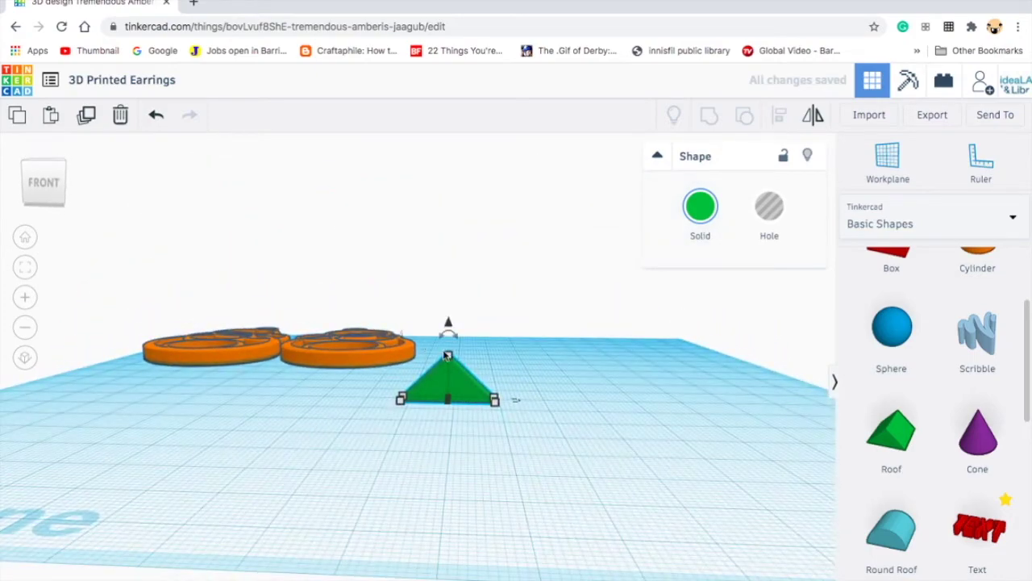
left_click_drag(447, 355, 449, 305)
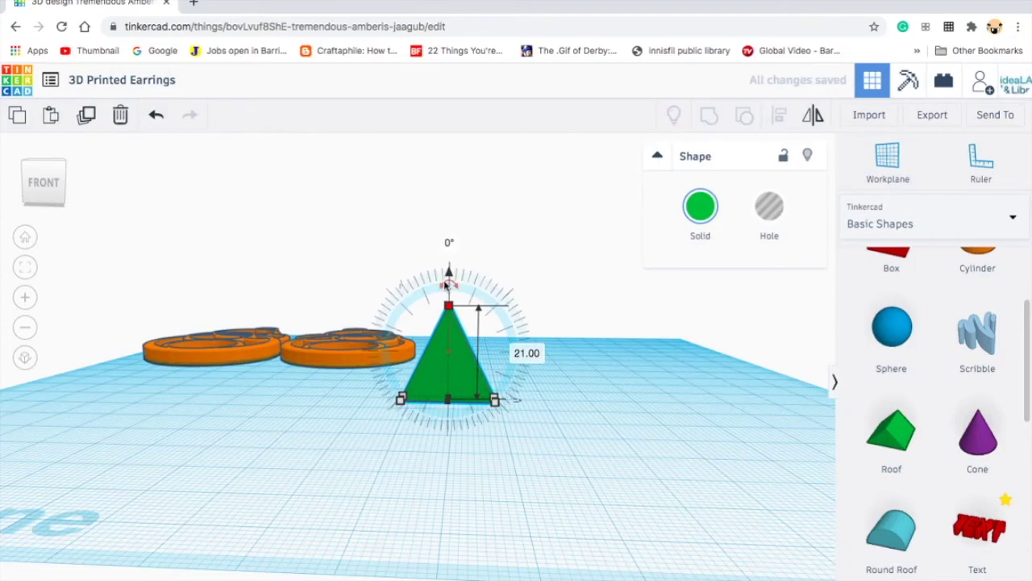
Tip the roof flat onto the workplane and spin the triangle to a new angle.
mouse_move(448, 283)
left_mouse_down()
mouse_move(356, 367)
mouse_move(587, 376)
left_mouse_up()
right_click_drag(587, 380, 587, 434)
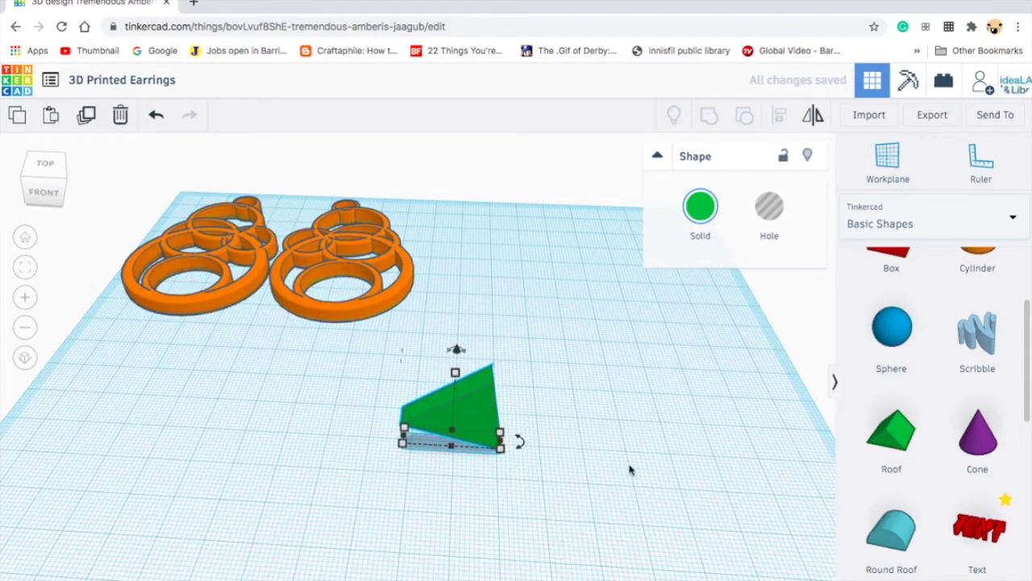
right_click_drag(630, 469, 481, 475)
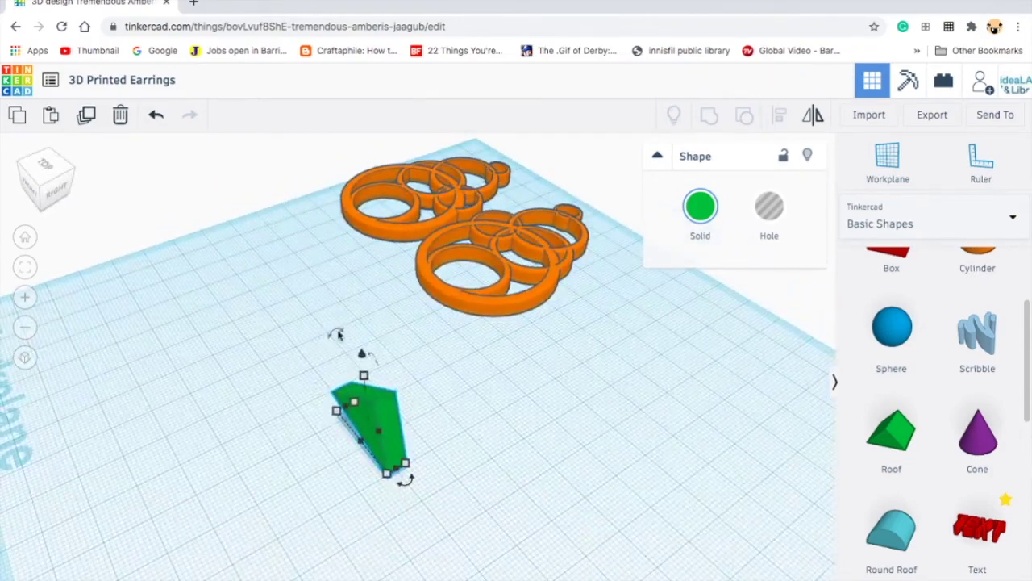
left_click_drag(338, 334, 498, 338)
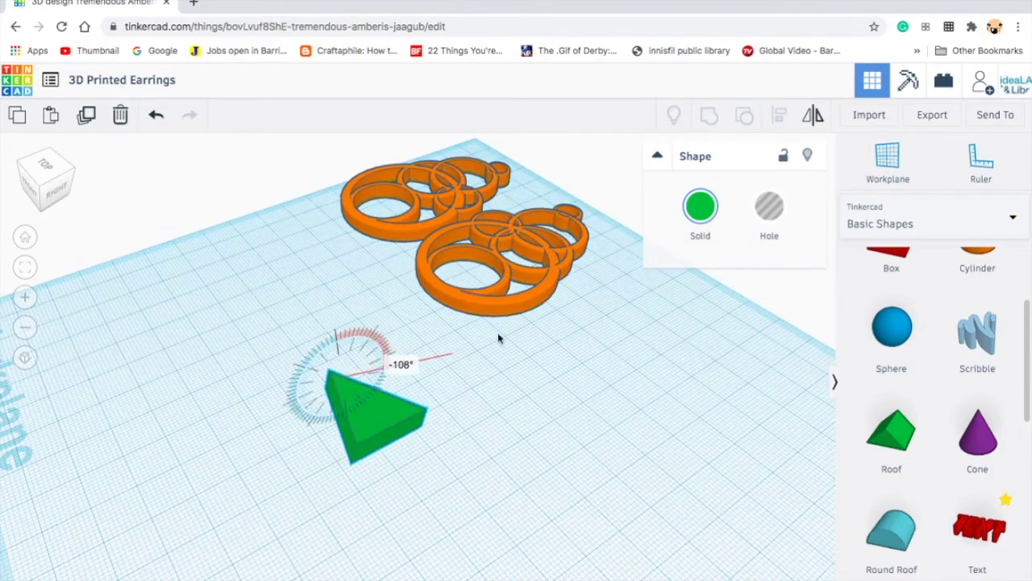
left_click_drag(498, 339, 476, 326)
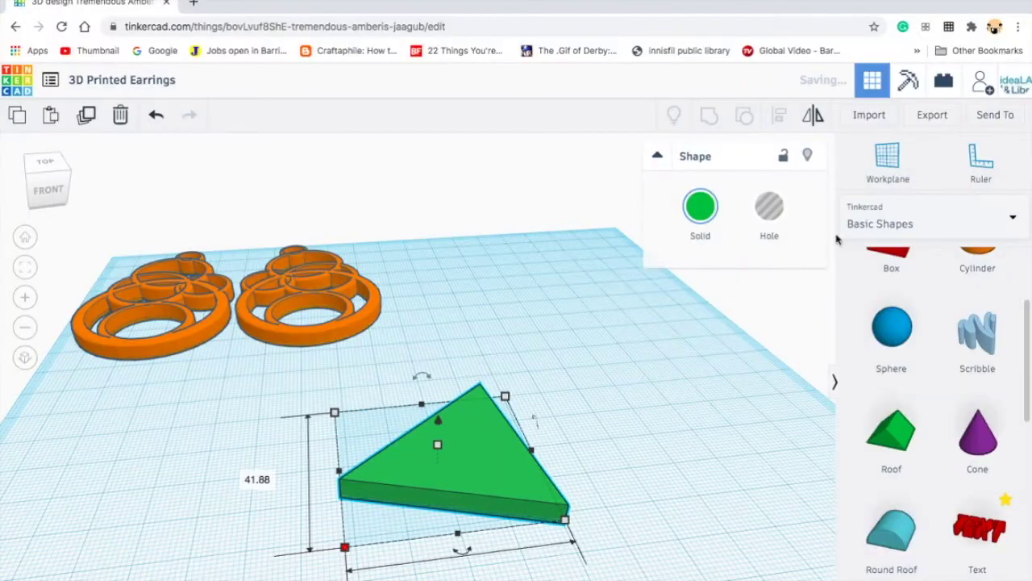
Duplicate the triangle as a hole, shrink it to about 35 mm, make it taller and centre it.
left_click_drag(493, 546, 599, 556, "alt")
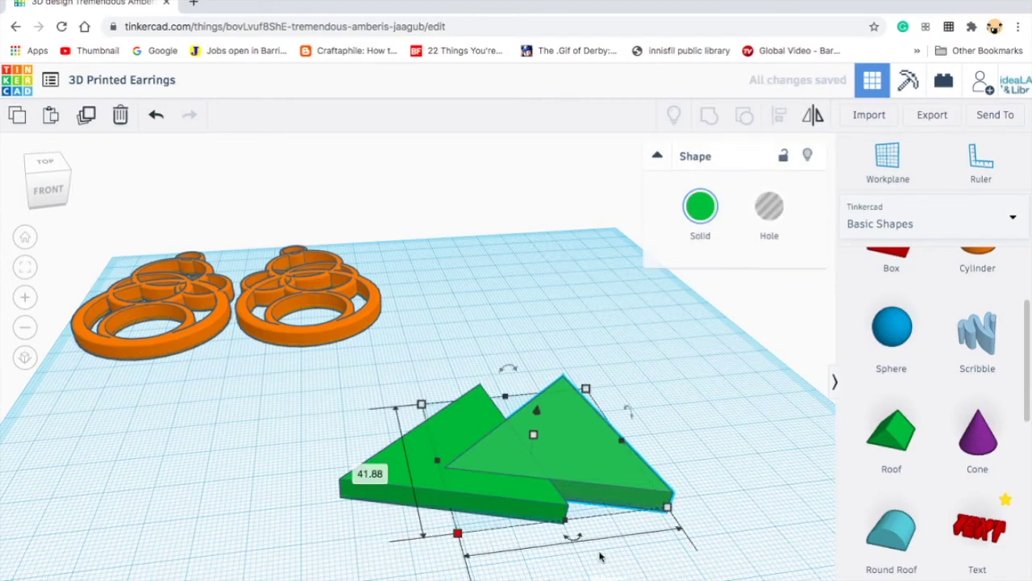
left_click(769, 206)
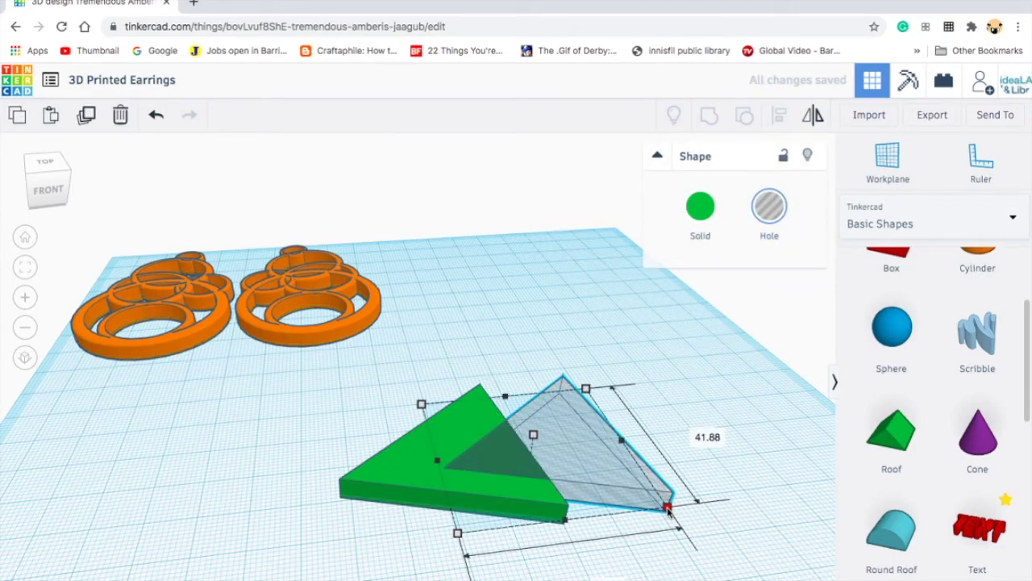
left_click_drag(668, 508, 580, 487)
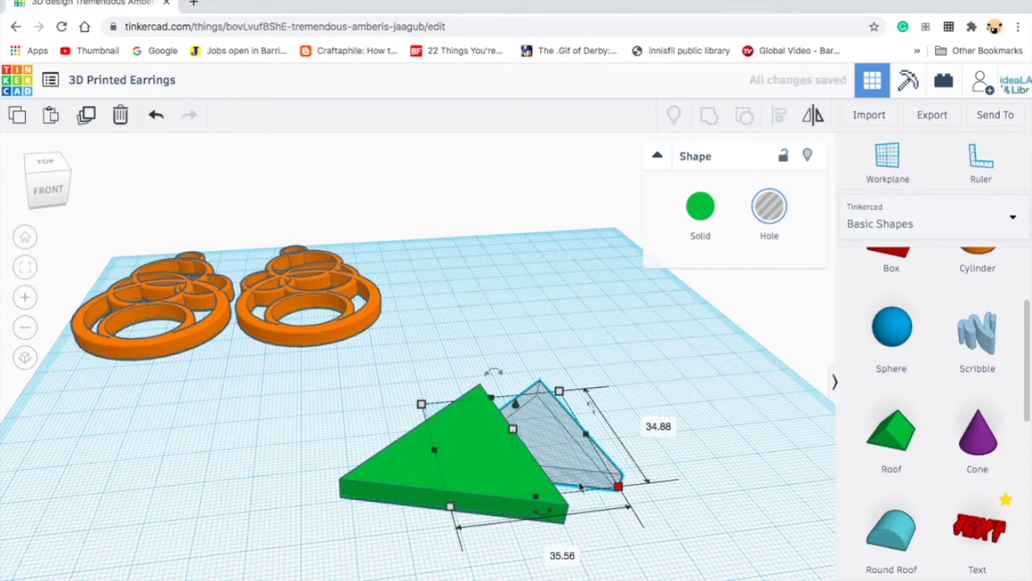
left_click_drag(508, 422, 496, 462)
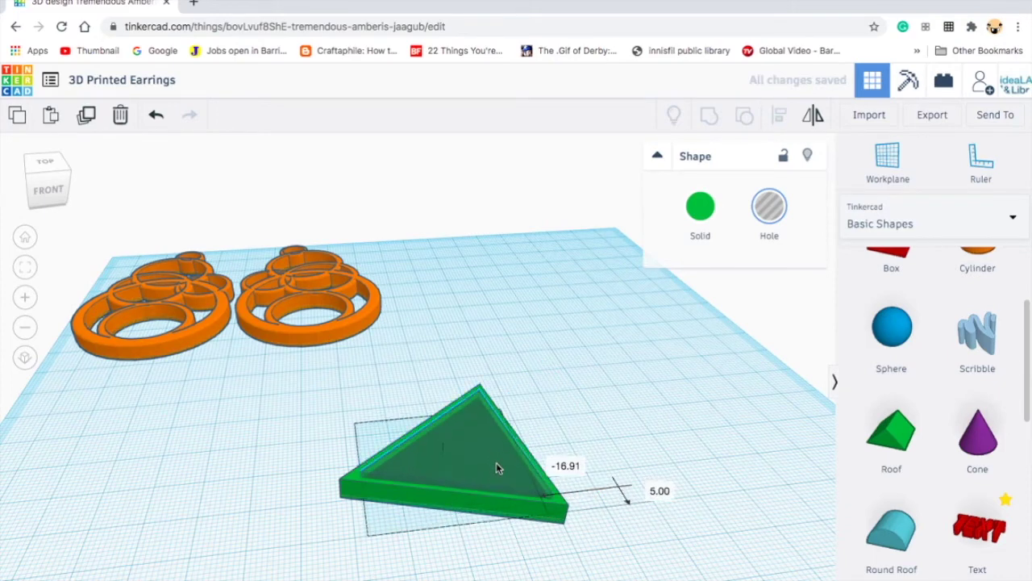
right_click_drag(496, 462, 304, 395)
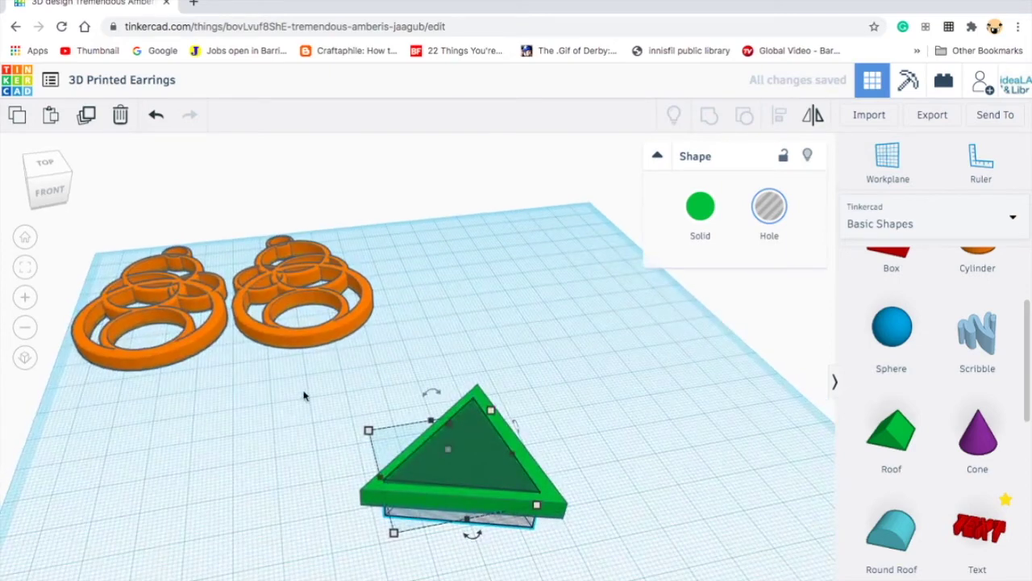
Group the green triangle with the hole to cut out its centre.
left_click_drag(313, 364, 613, 550)
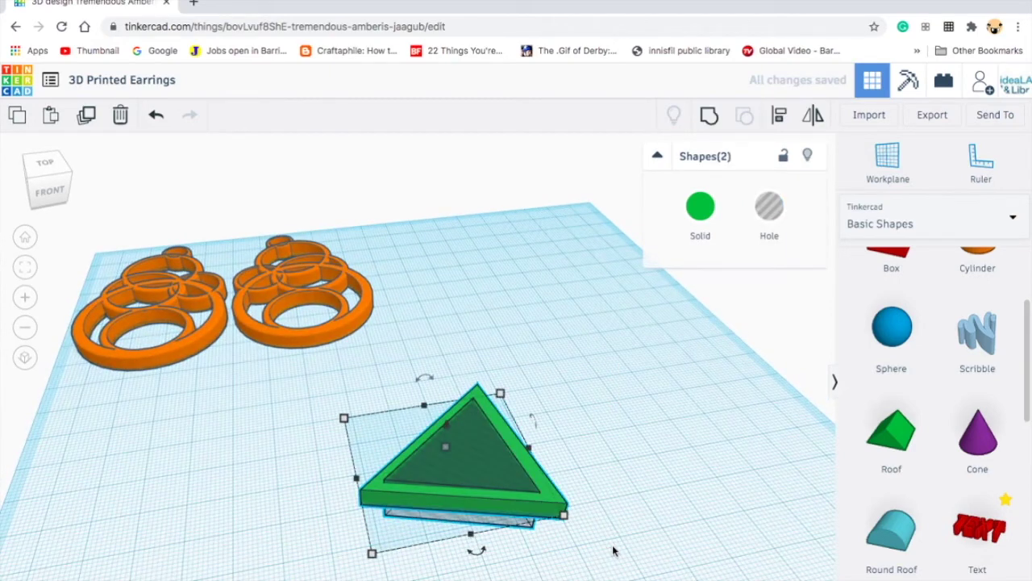
left_click(707, 120)
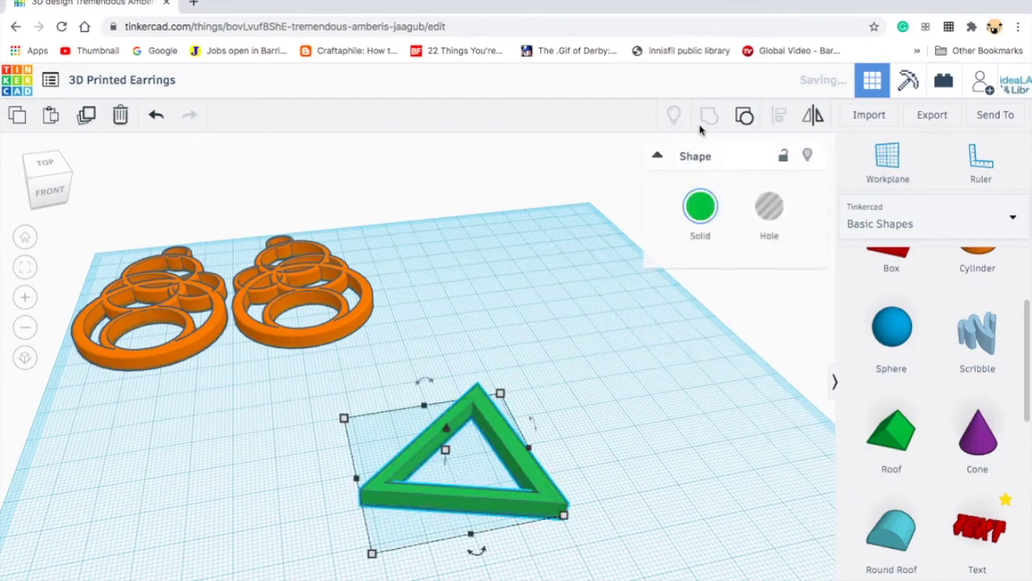
right_click_drag(579, 423, 569, 498)
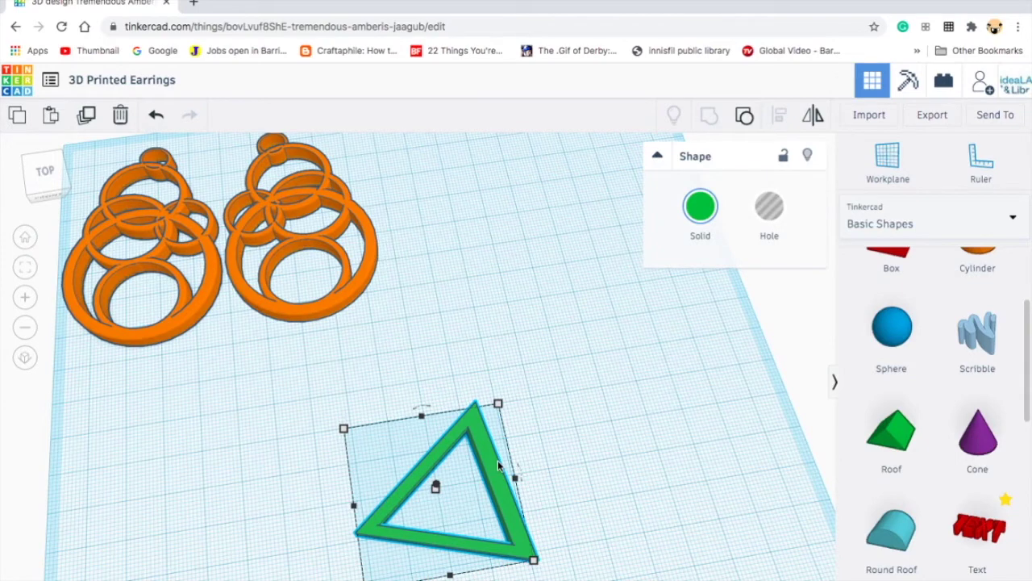
Paste rotated triangle frame copies of about 23 mm, placing them at the bottom tip and top apex.
key("ctrl+v")
left_click_drag(536, 574, 571, 561)
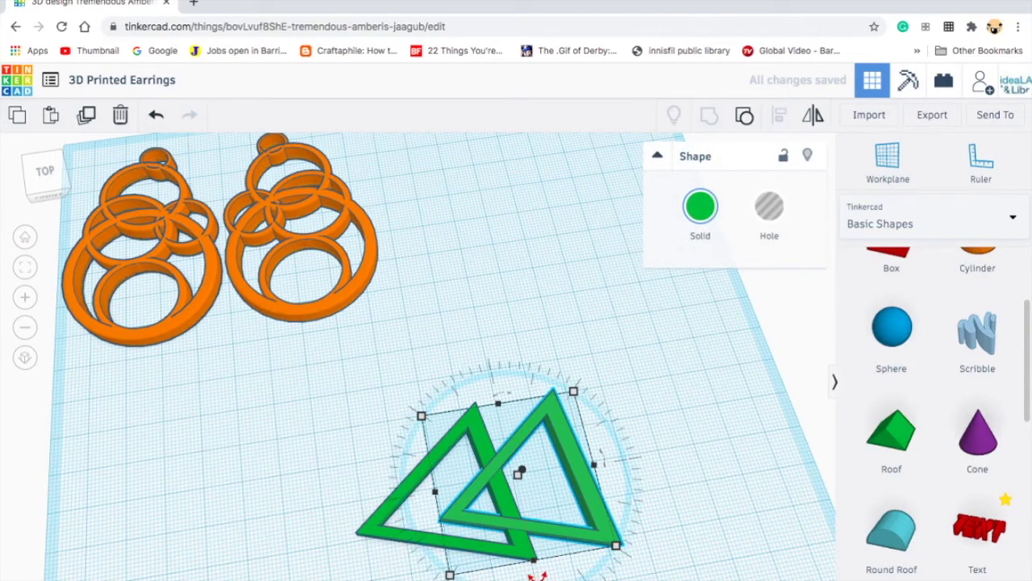
mouse_move(571, 561)
left_mouse_down()
mouse_move(551, 578)
mouse_move(534, 571)
left_mouse_up()
mouse_move(698, 527)
left_mouse_down()
mouse_move(529, 458)
mouse_move(571, 452)
left_mouse_up()
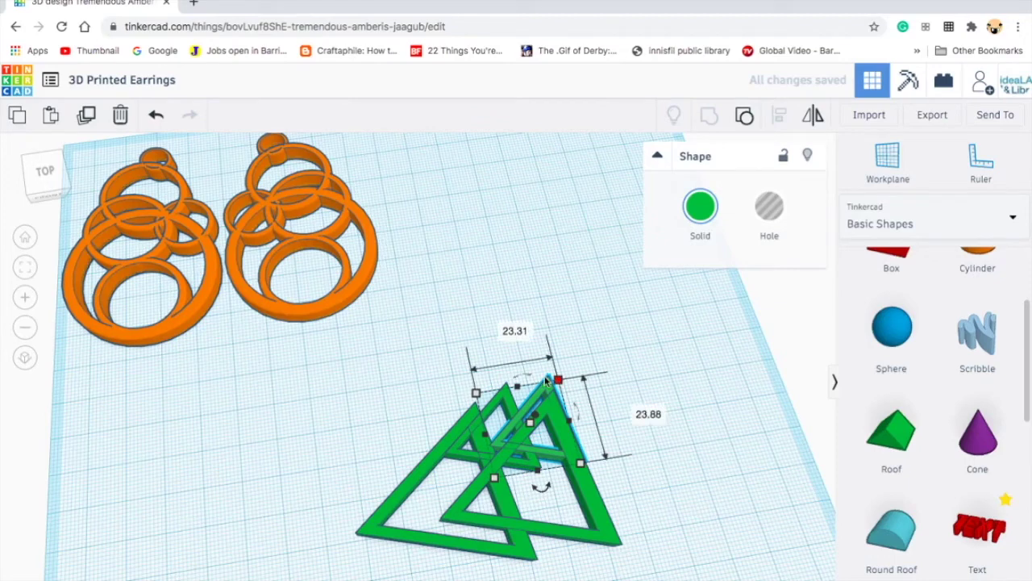
left_click_drag(545, 491, 551, 477)
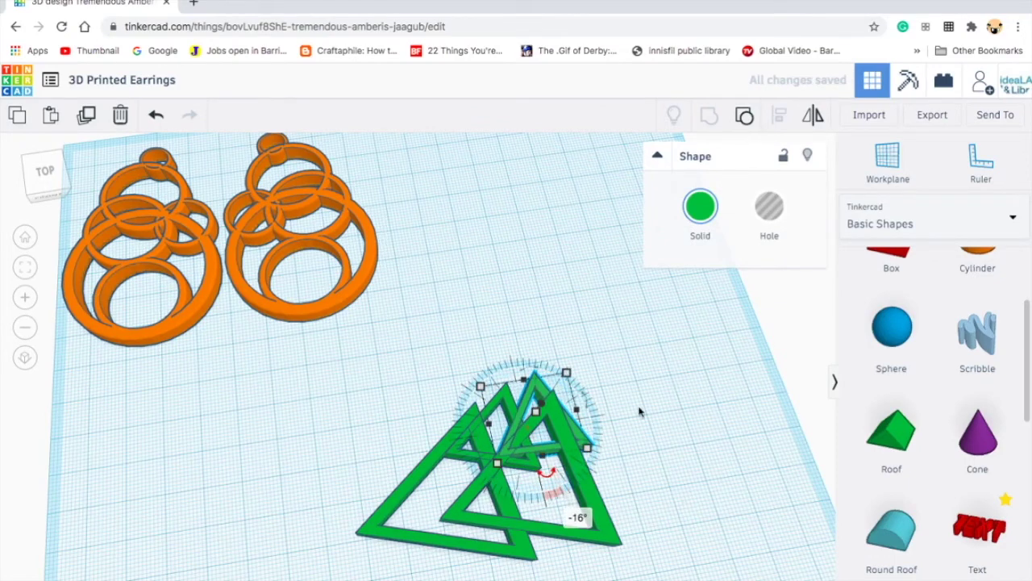
left_click_drag(536, 415, 534, 539)
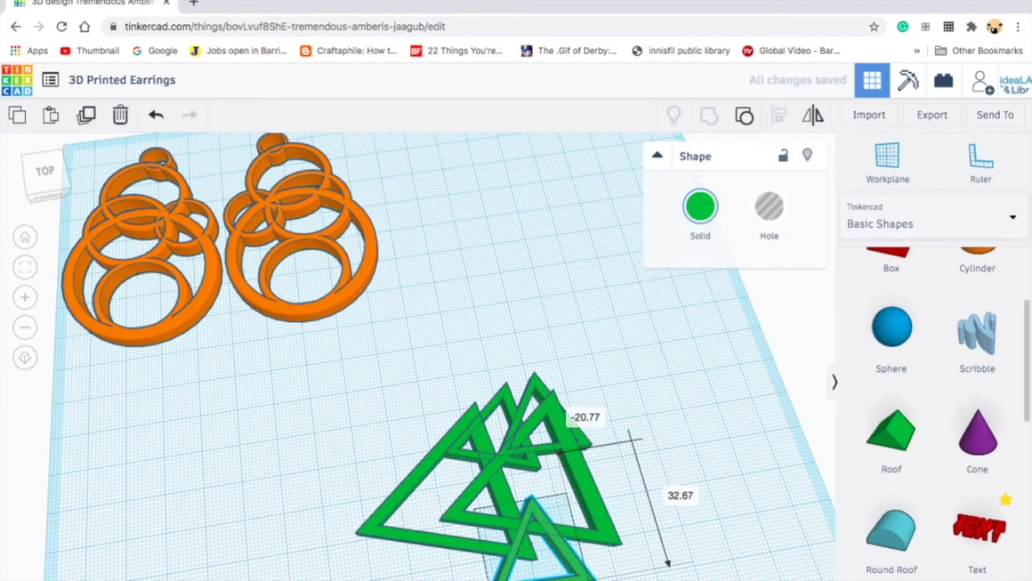
left_click_drag(533, 386, 526, 362)
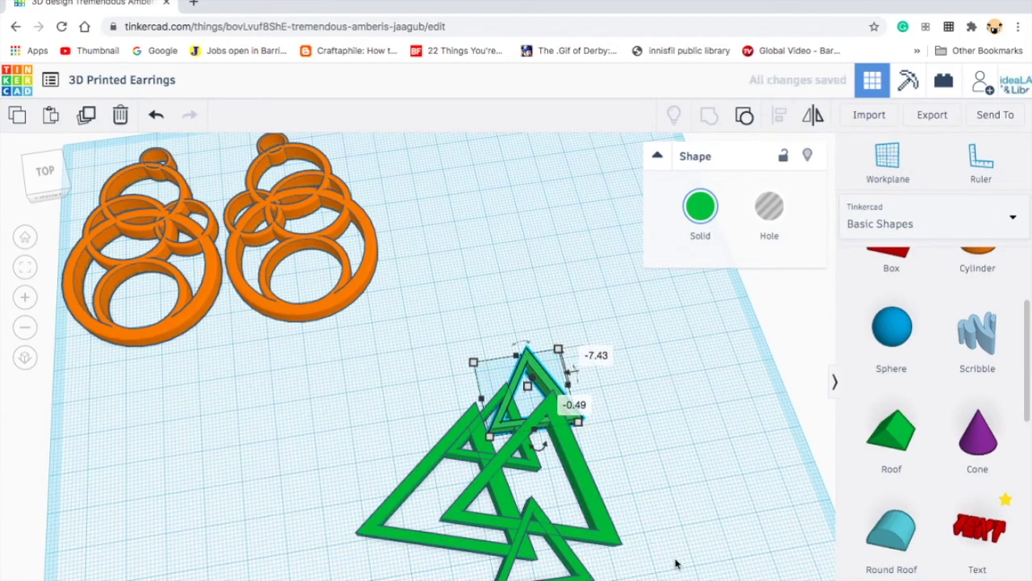
Group all five green triangle frames into one shape.
left_click(669, 521)
right_click_drag(670, 520, 667, 576)
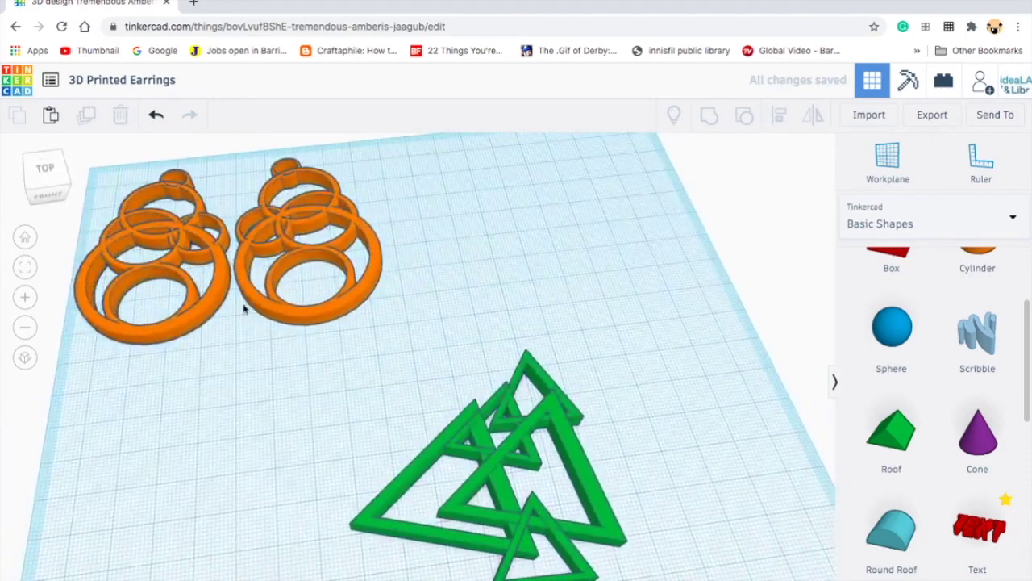
left_click_drag(295, 345, 674, 577)
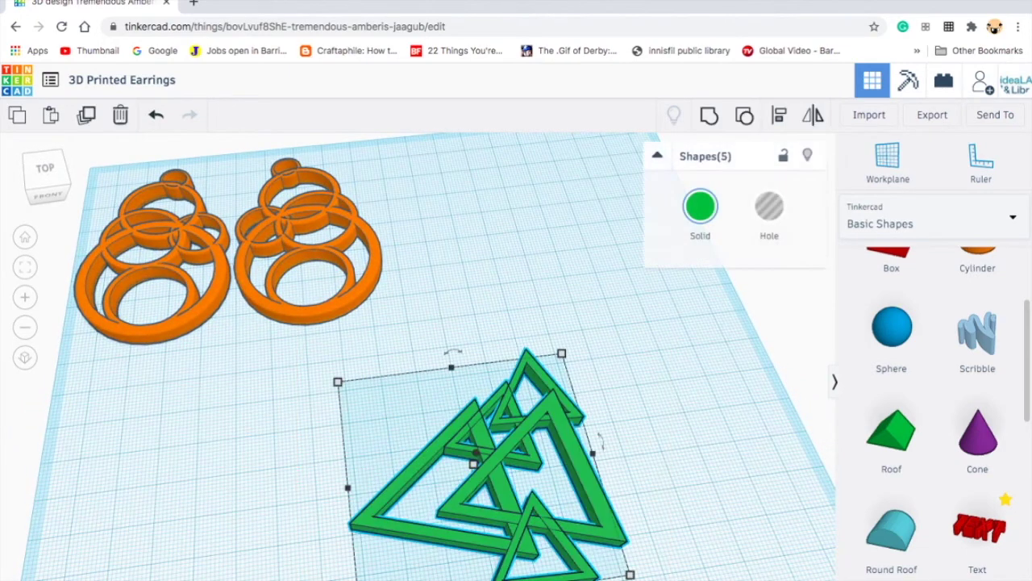
left_click(709, 117)
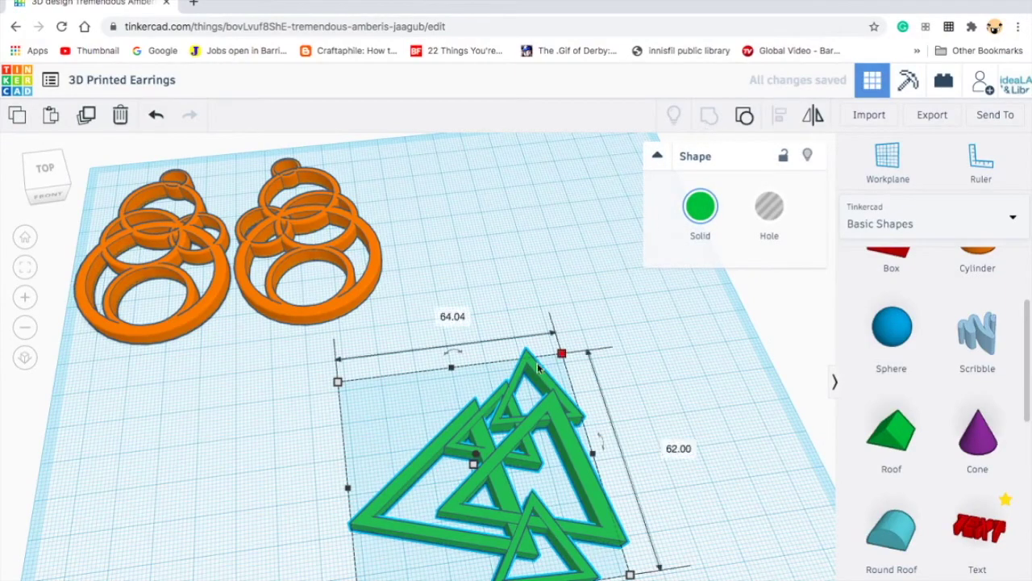
Duplicate the triangle cluster to the right and mirror the copy.
left_click_drag(591, 542, 704, 528, "alt")
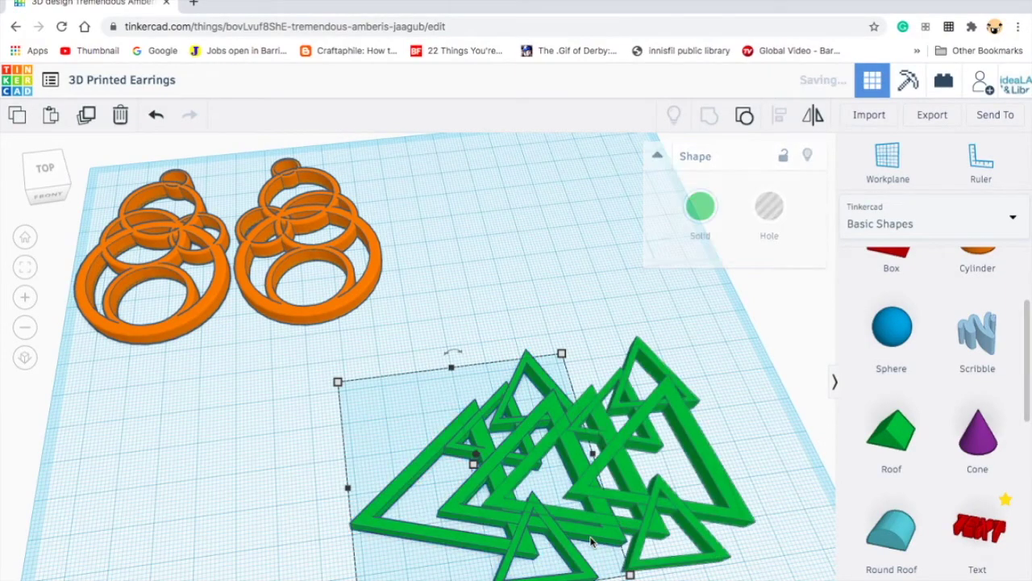
left_click(816, 117)
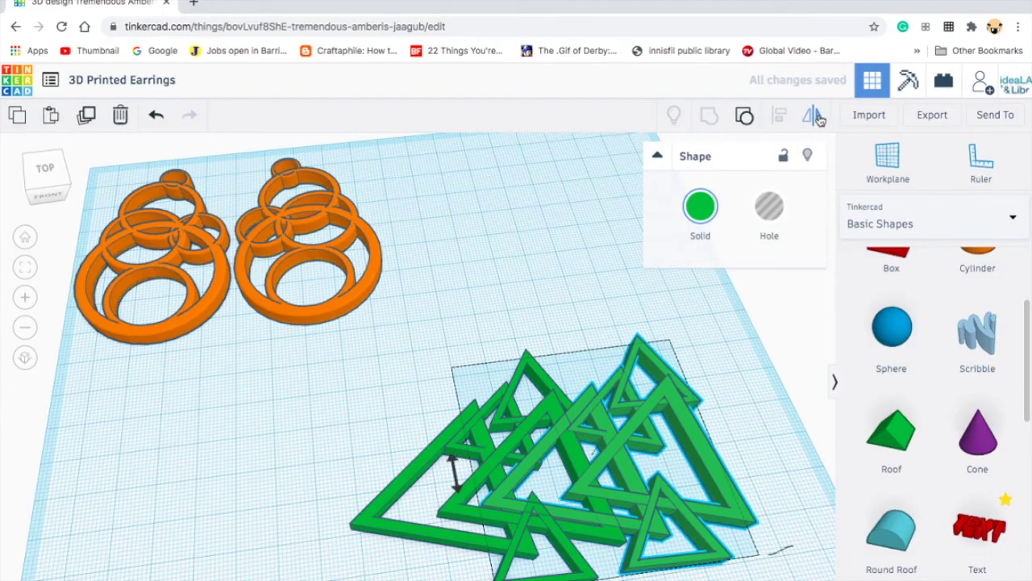
left_click(415, 552)
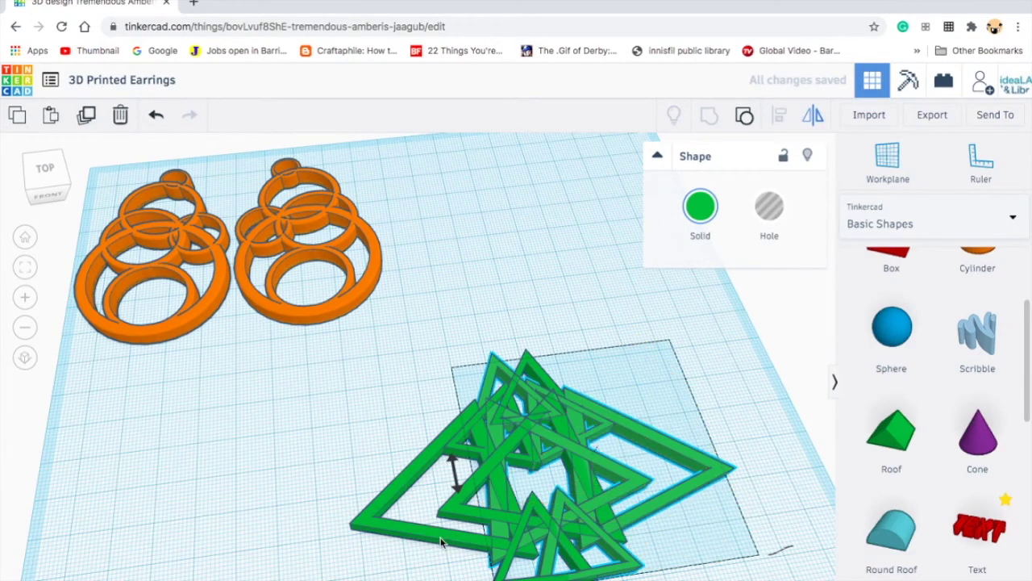
Move one triangle earring left and scale both down together to about 85 by 38 mm.
left_click_drag(456, 542, 443, 542)
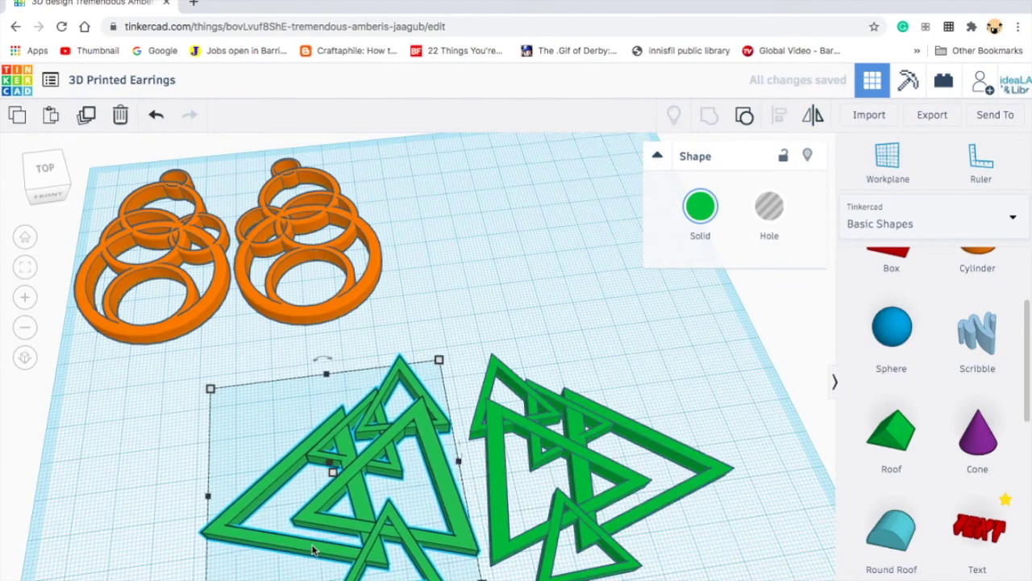
key("ctrl+z")
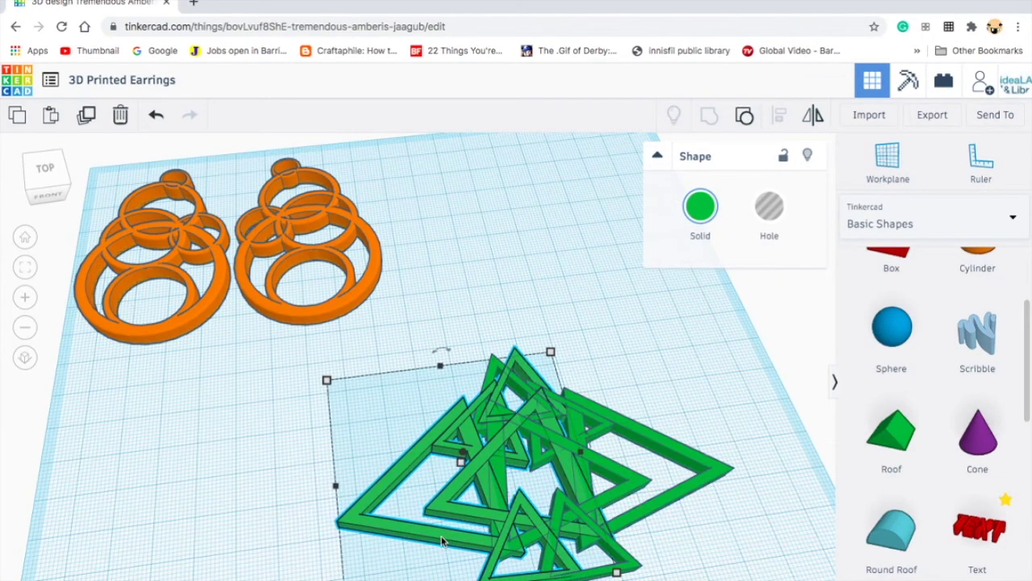
left_click_drag(442, 542, 214, 551)
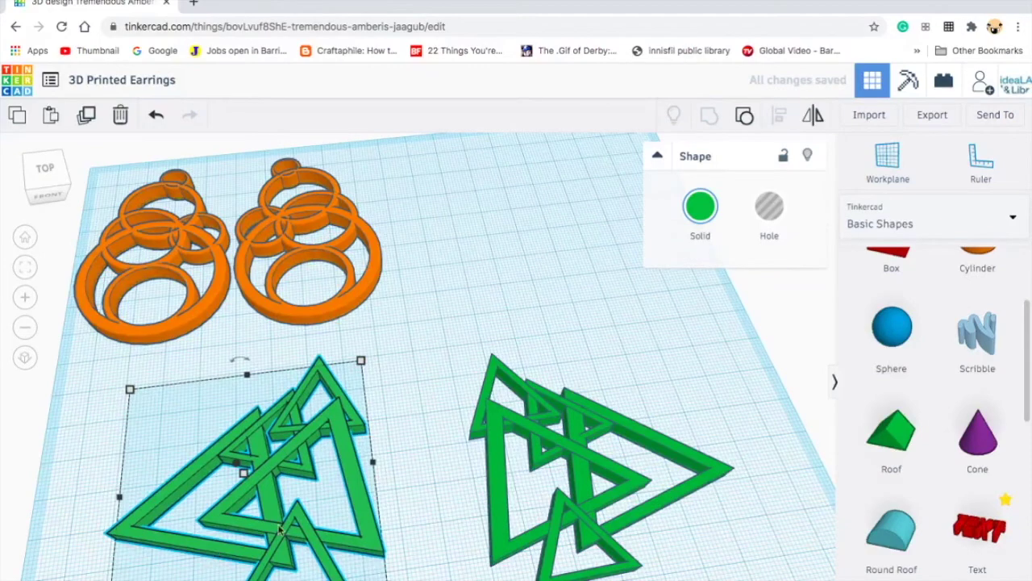
left_click(499, 490, "shift")
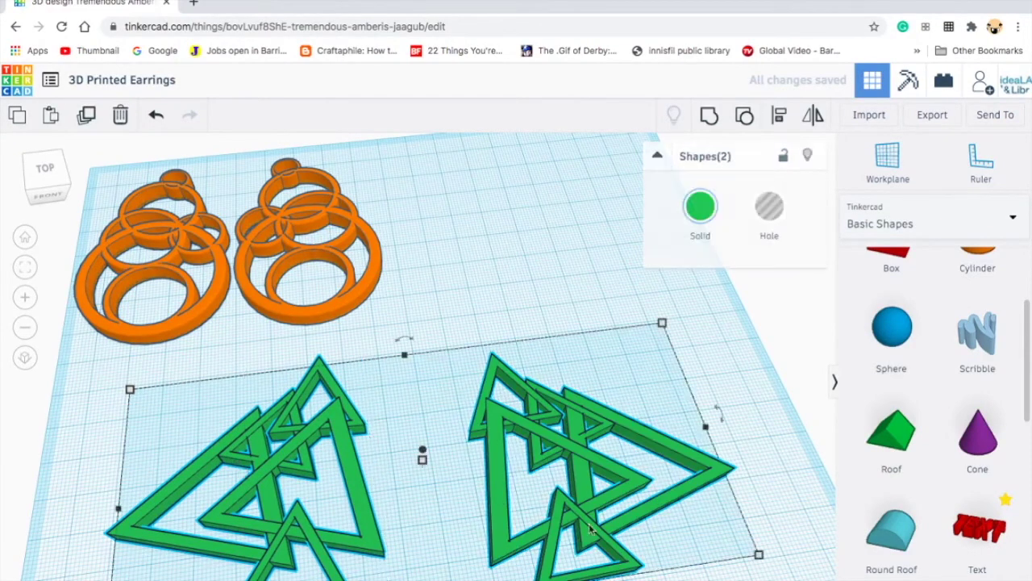
left_click_drag(758, 555, 460, 475)
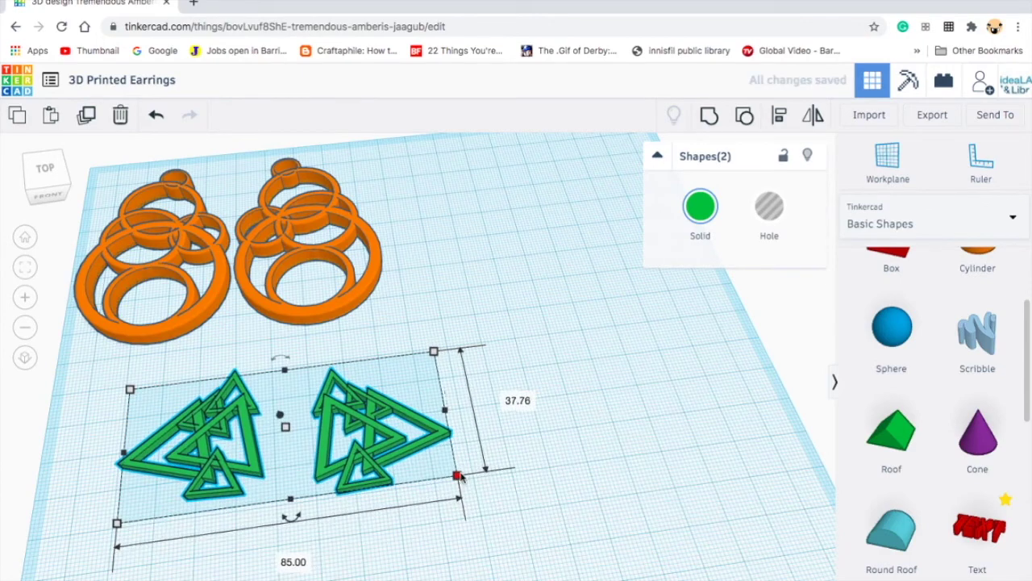
left_click(555, 464)
mouse_move(461, 396)
right_mouse_down()
mouse_move(461, 498)
mouse_move(479, 555)
mouse_move(453, 519)
right_mouse_up()
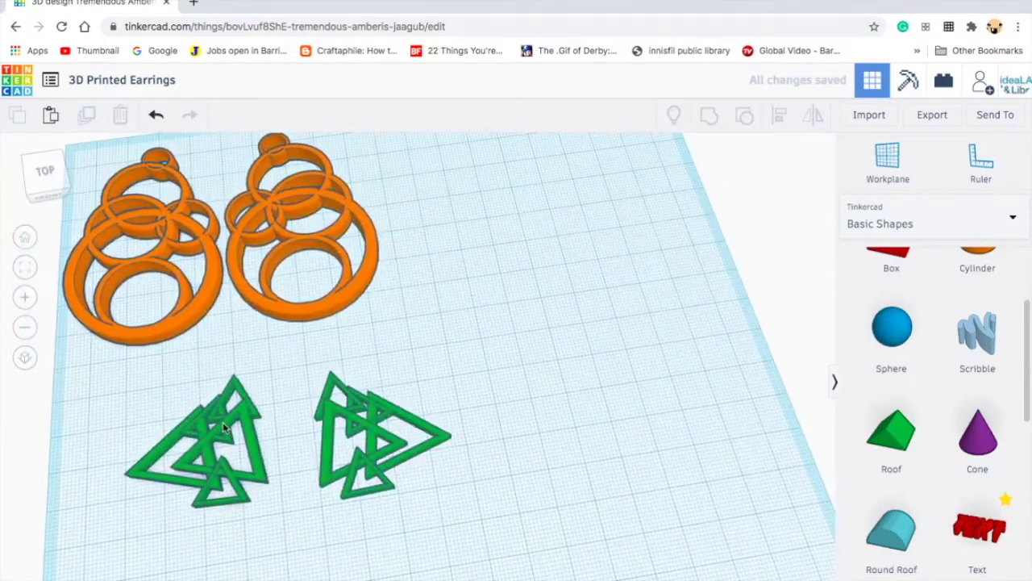
left_click_drag(379, 436, 294, 412)
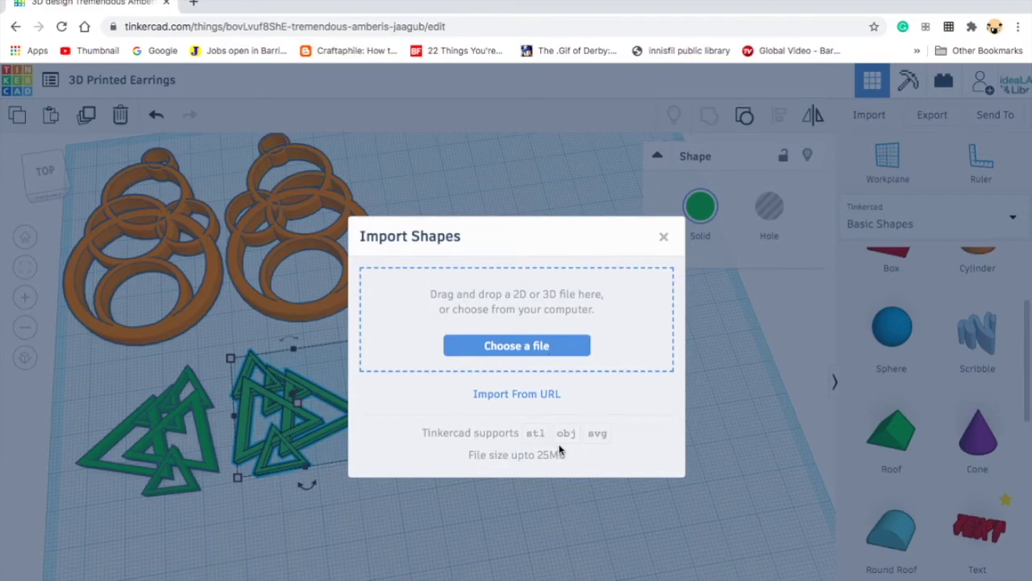
Import LEaf.svg with Center on set to Art.
left_click(529, 347)
scroll(307, 188, "down", 5)
scroll(290, 153, "down", 3)
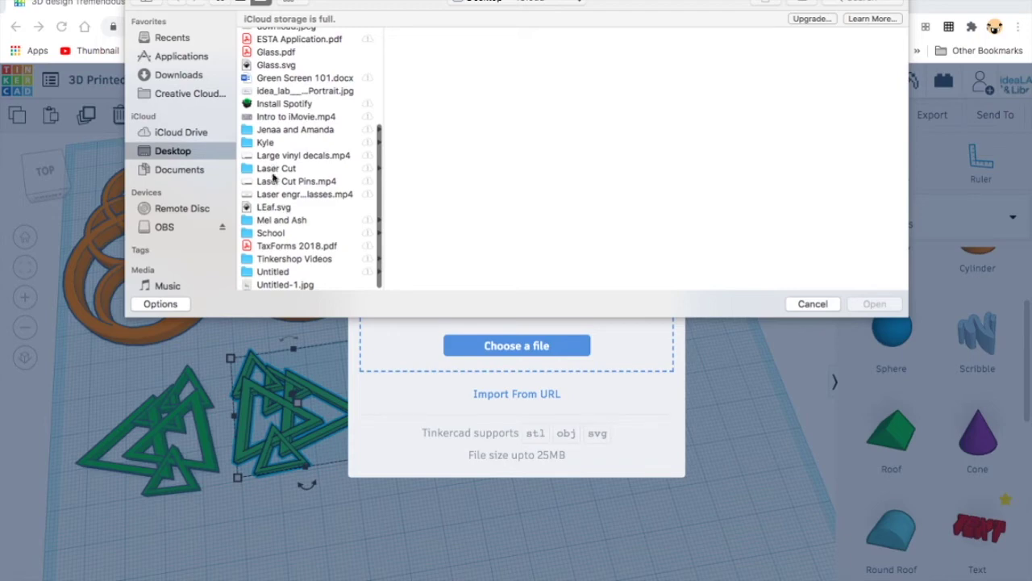
left_click(268, 210)
left_click(875, 304)
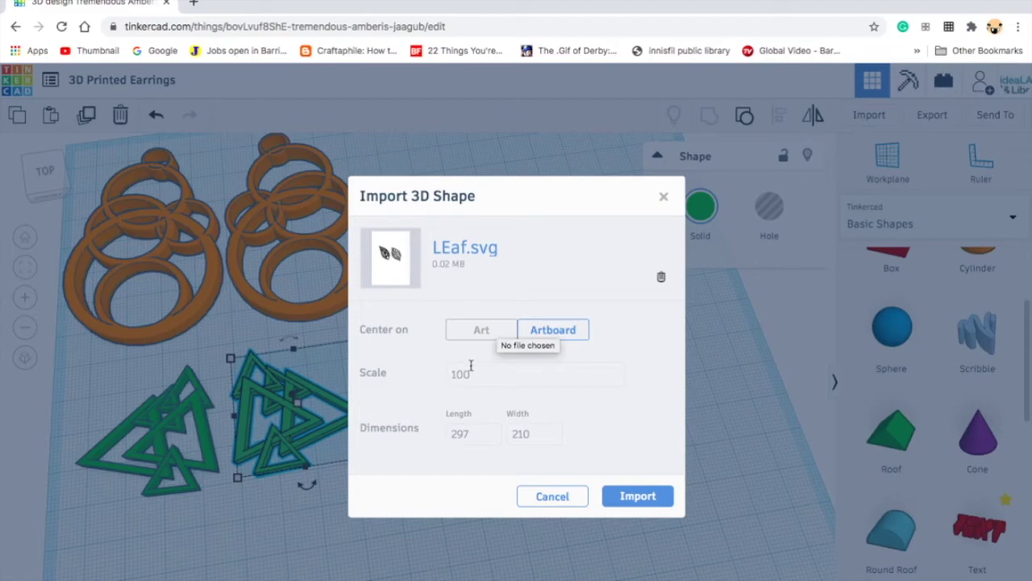
left_click(485, 333)
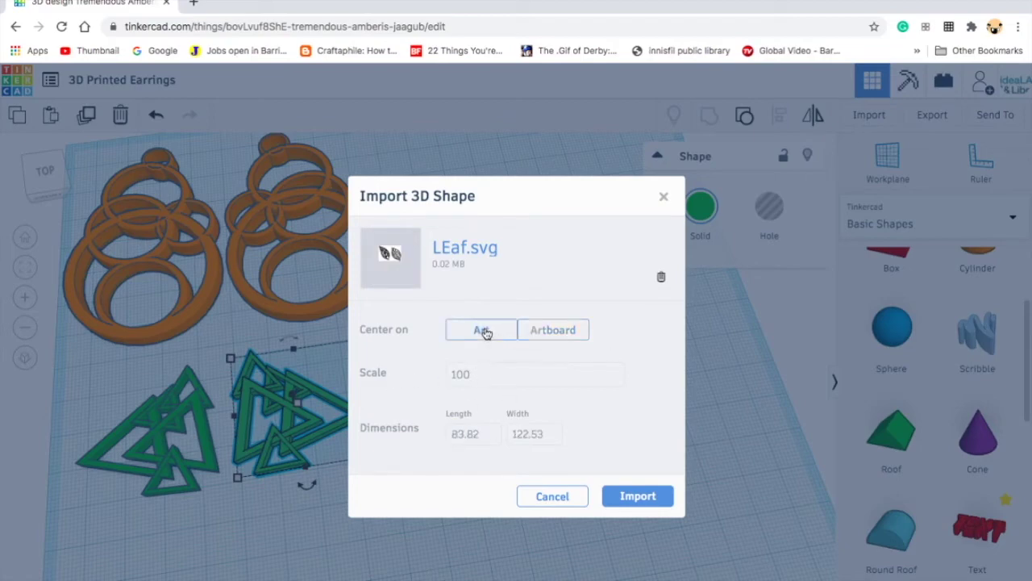
left_click(650, 499)
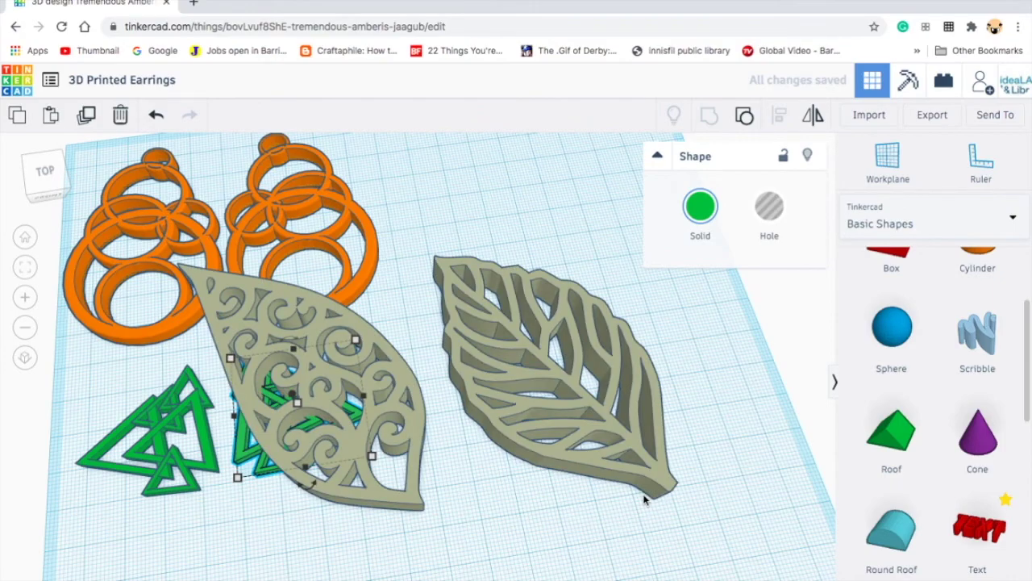
Shrink both leaves much smaller and place a copy of the leaf pair up and right.
left_click(562, 381)
mouse_move(562, 382)
right_mouse_down()
mouse_move(642, 431)
mouse_move(618, 363)
right_mouse_up()
left_click_drag(393, 339, 553, 490)
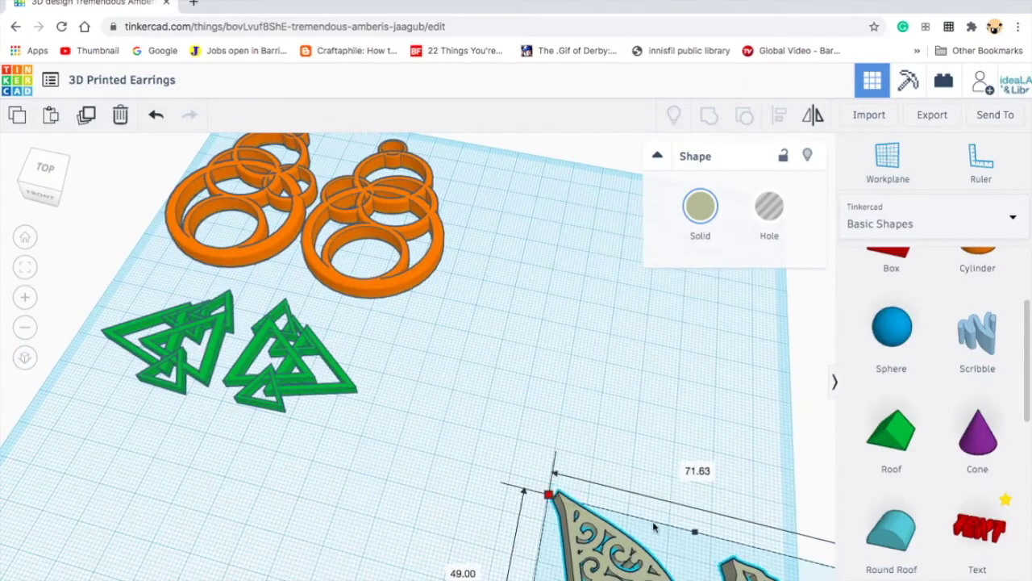
key("ctrl+d")
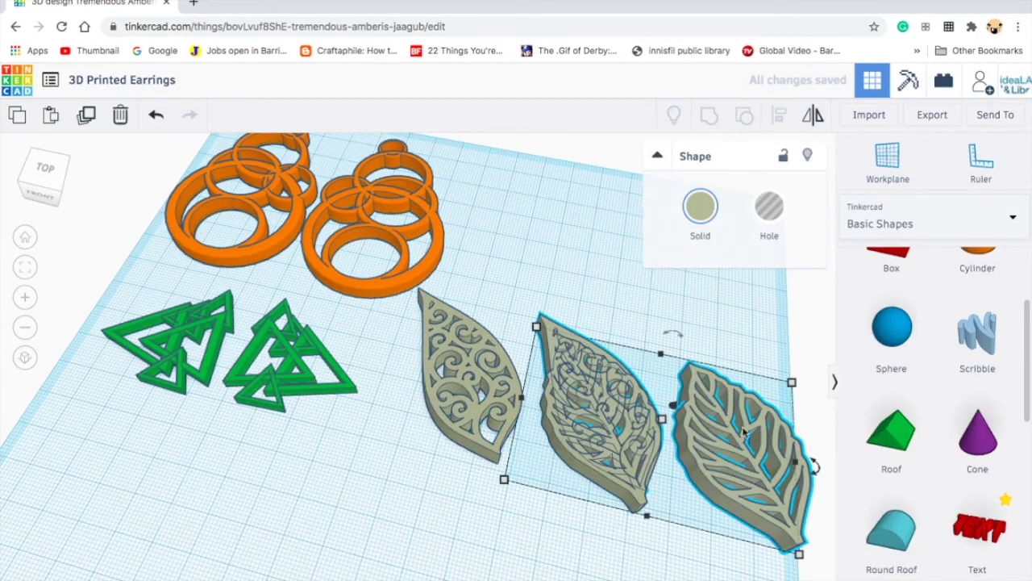
left_click_drag(463, 348, 523, 242)
left_click(770, 207)
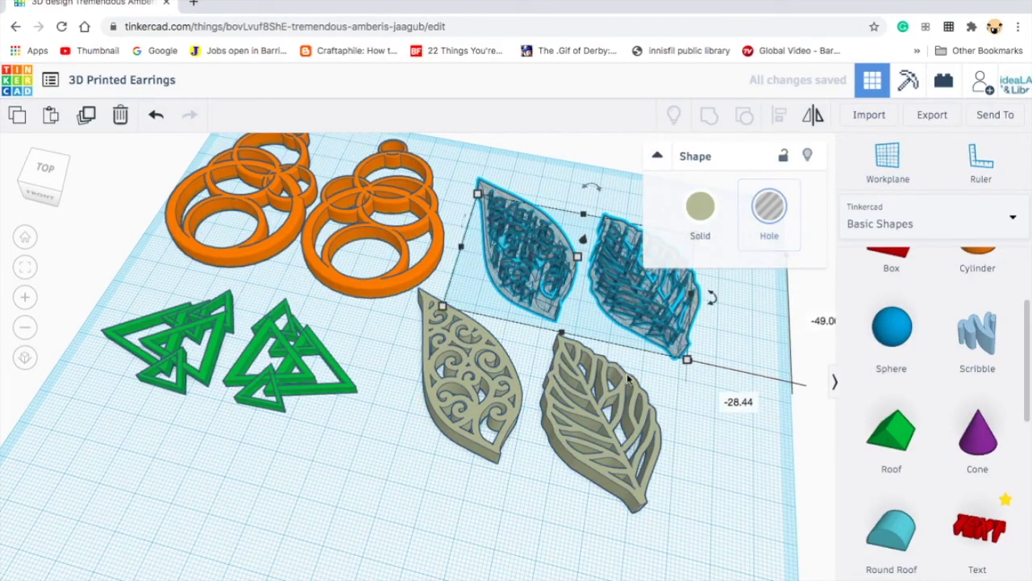
key("ctrl+z")
Inspect the two leaf pairs from a low front view and from above.
scroll(984, 502, "up", 3)
scroll(984, 502, "down", 1)
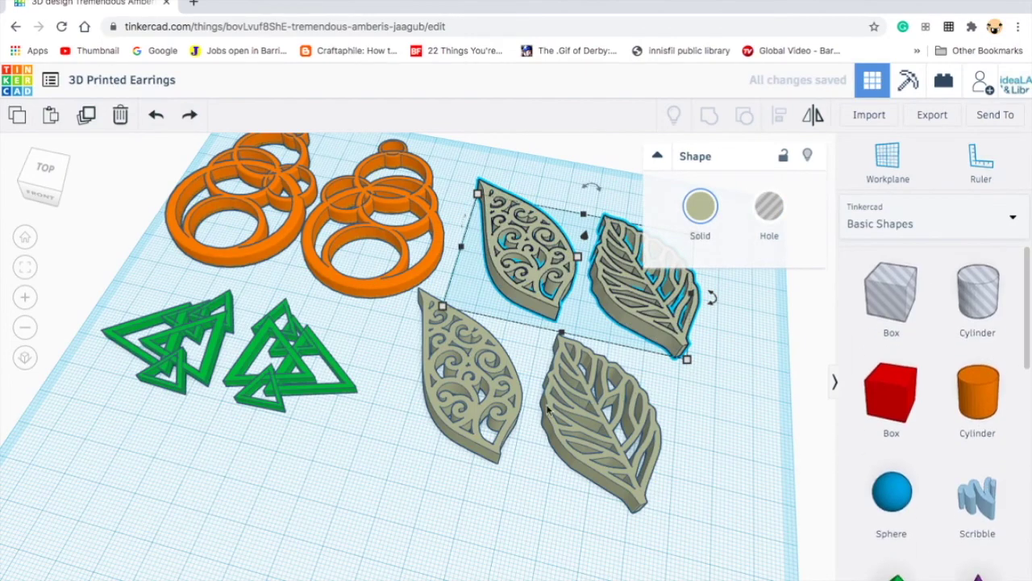
right_click_drag(592, 256, 634, 407)
scroll(634, 407, "up", 3)
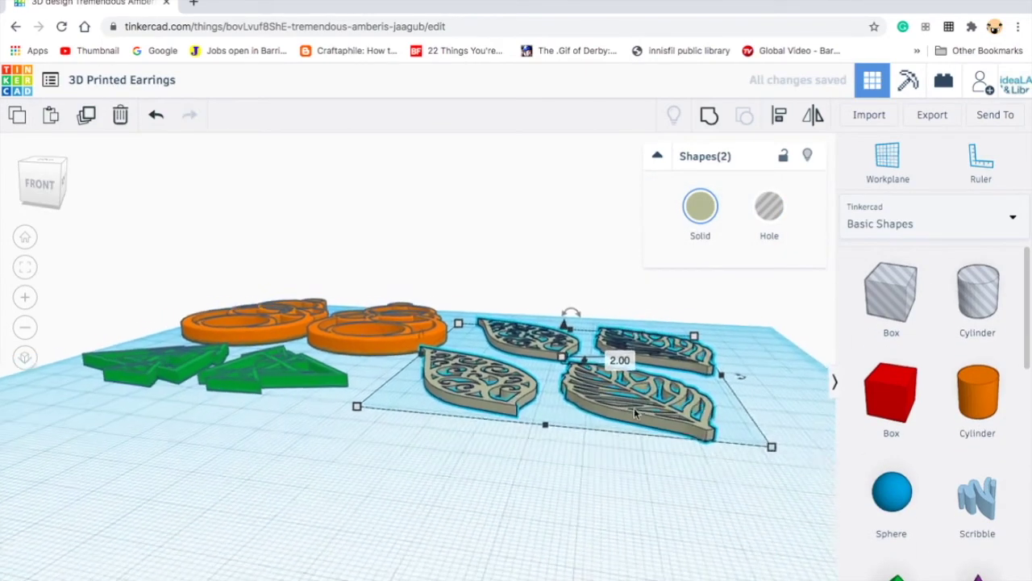
right_click_drag(637, 448, 641, 500)
scroll(634, 564, "up", 3)
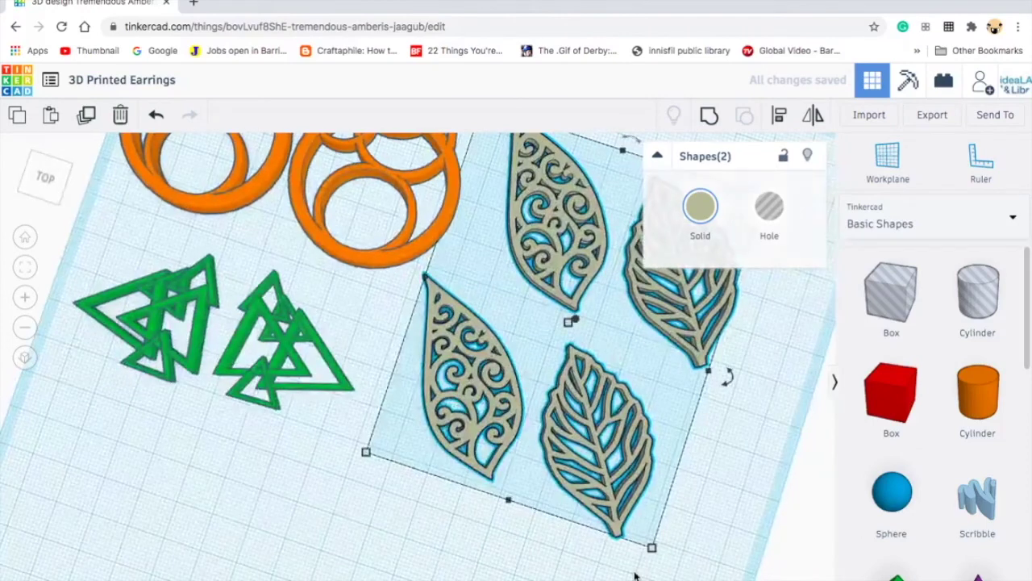
left_click_drag(978, 302, 365, 481)
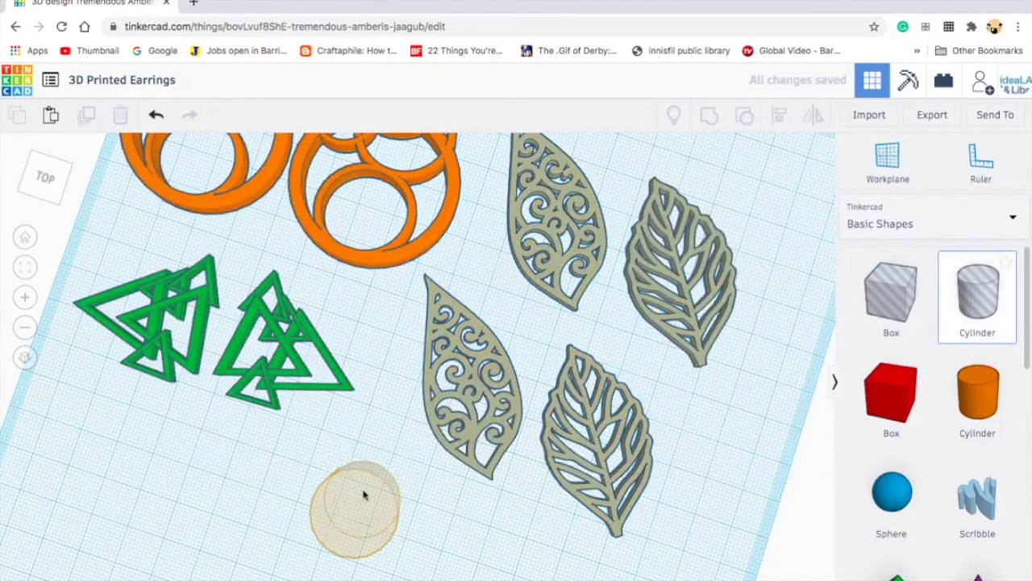
Resize the hole cylinder to about 4 by 5 mm and place it at a lower leaf tip.
left_click_drag(412, 502, 345, 458)
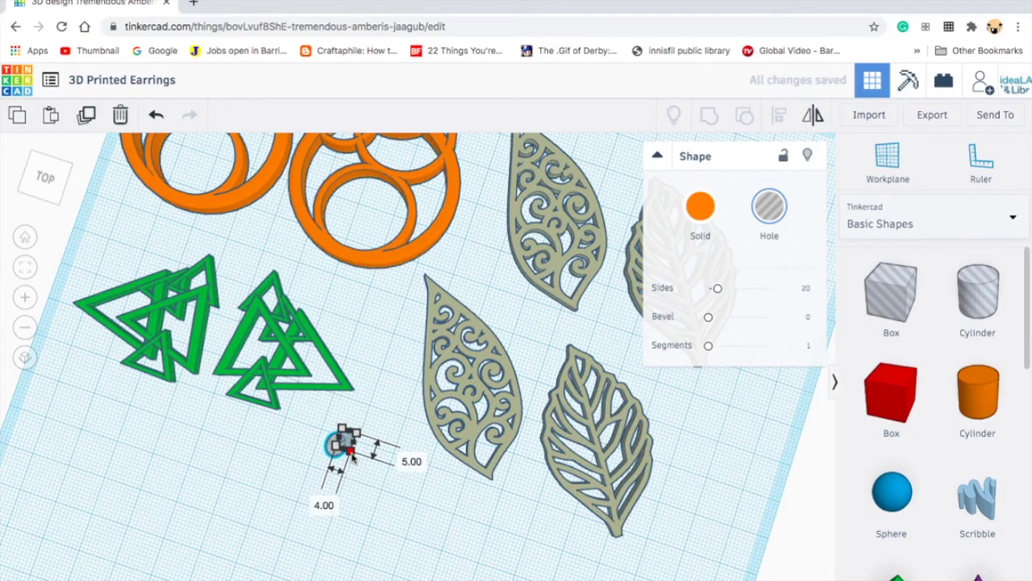
right_click_drag(345, 458, 378, 415)
left_click_drag(375, 417, 528, 359)
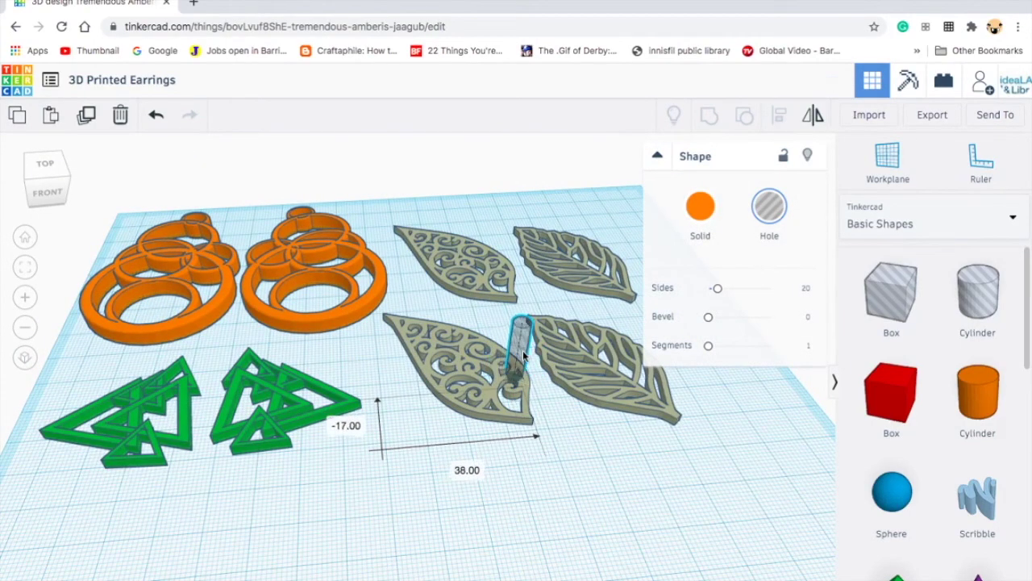
left_click_drag(527, 358, 407, 302)
scroll(438, 520, "up", 3)
right_click_drag(437, 520, 433, 575)
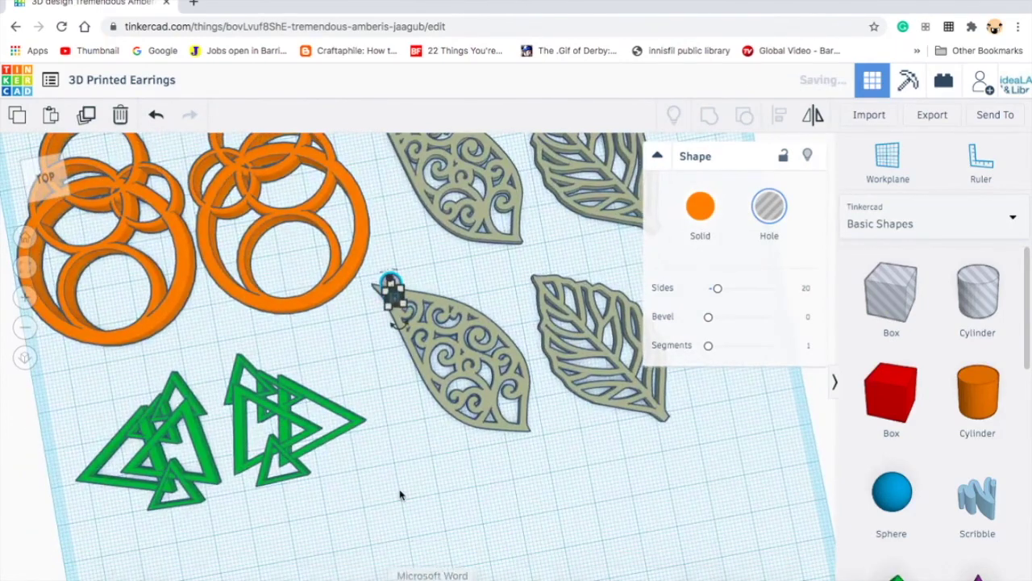
Group the lower leaf pair with the hole cylinders to cut the hanging holes.
left_click(487, 406, "shift")
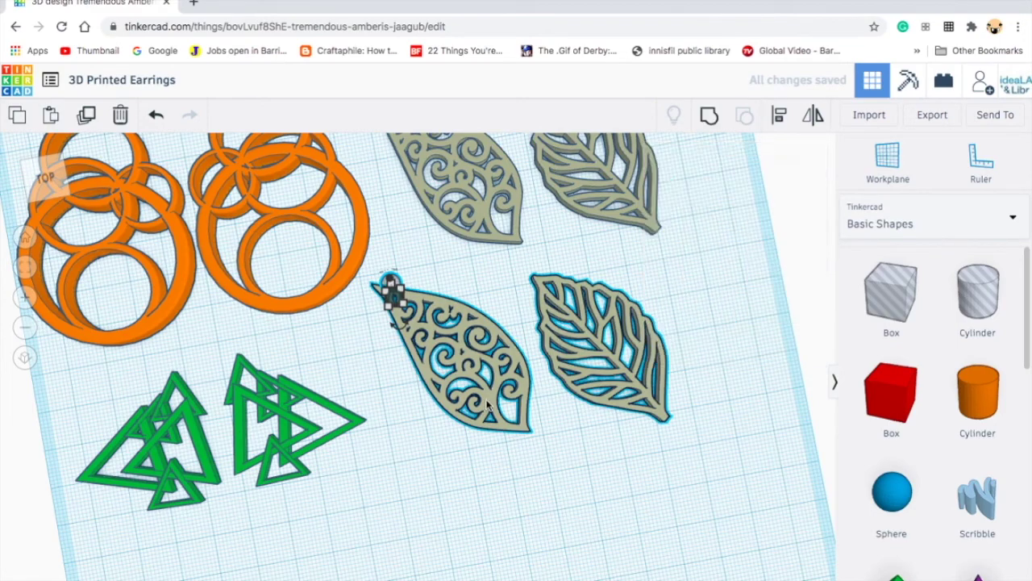
left_click(707, 116)
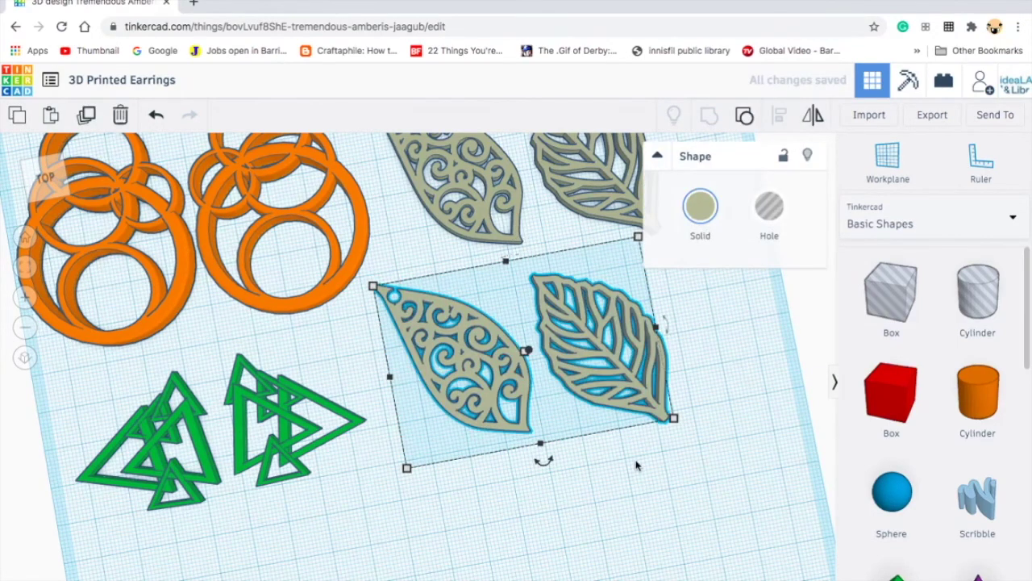
key("ctrl+shift+g")
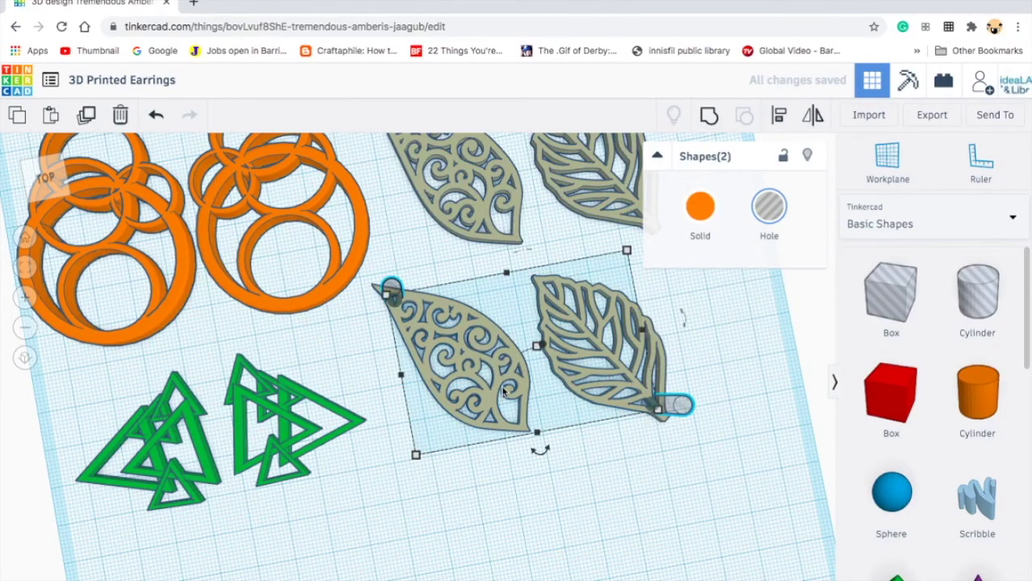
left_click(634, 375, "shift")
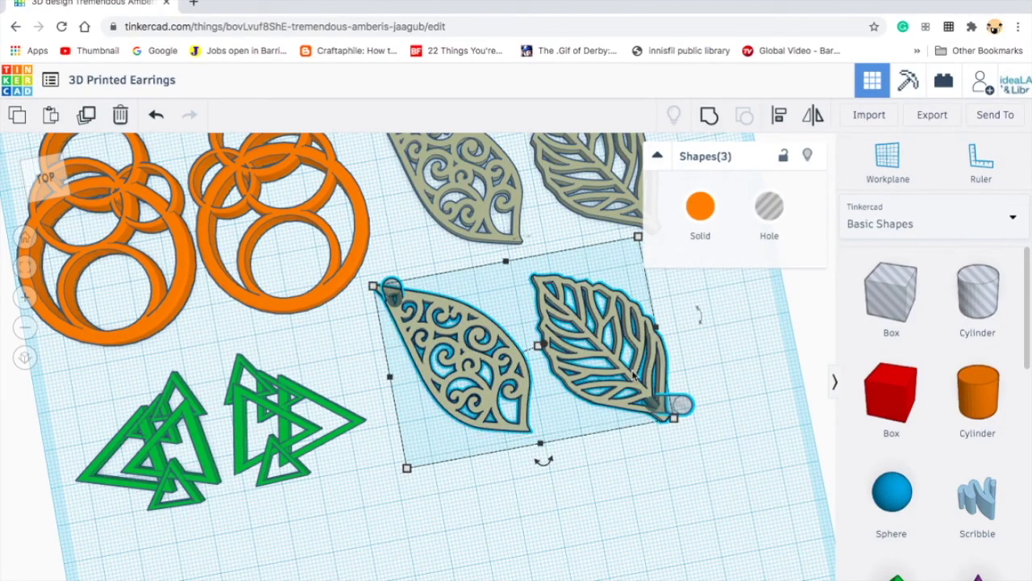
left_click(709, 118)
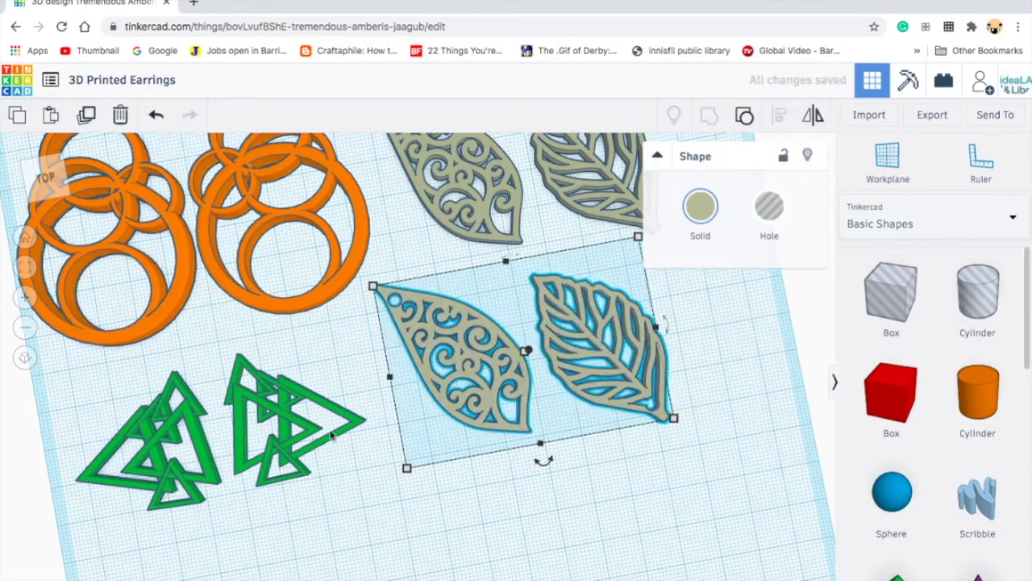
left_click(725, 409)
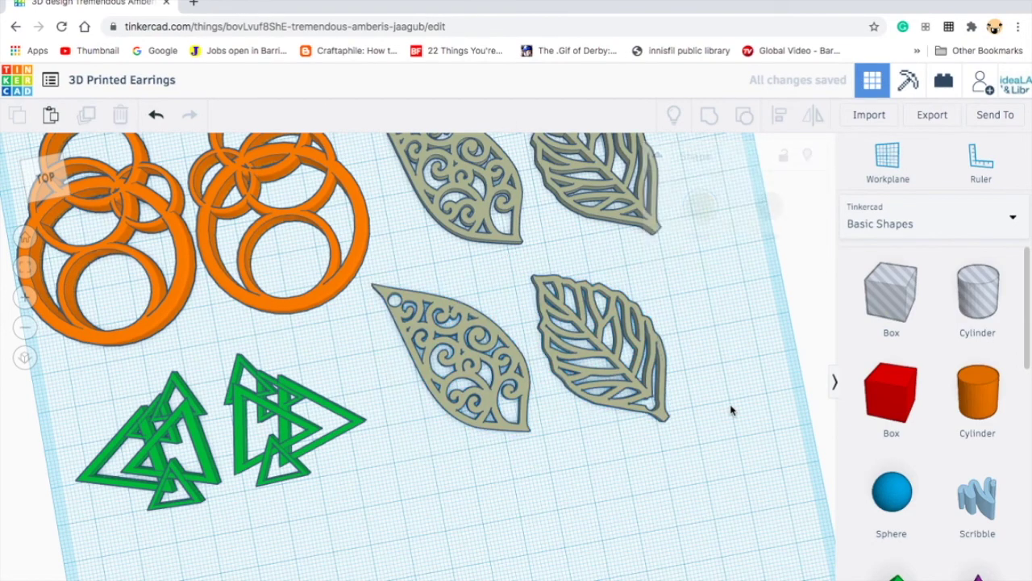
key("f")
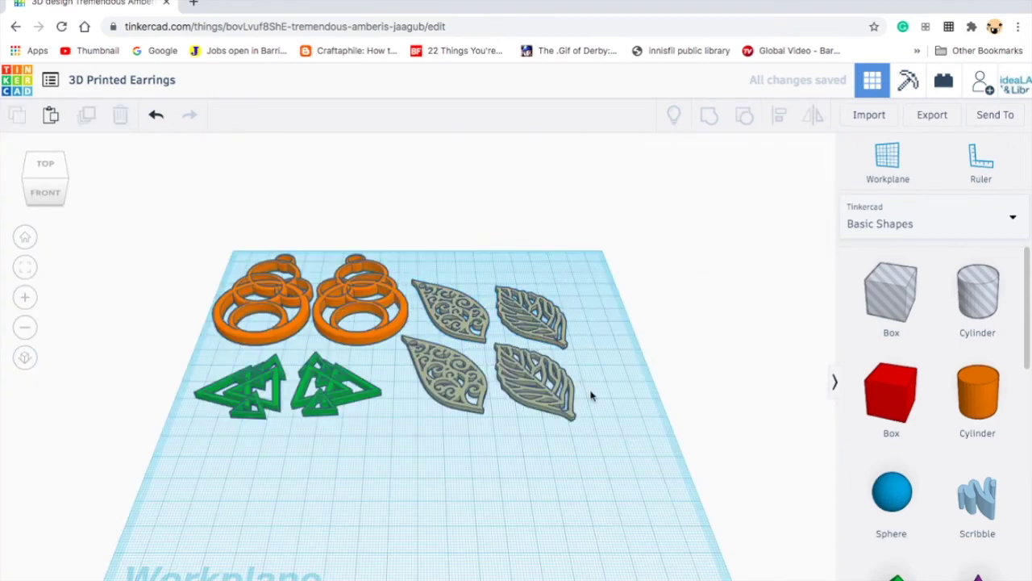
Export everything in the design as an .STL download.
left_click(932, 115)
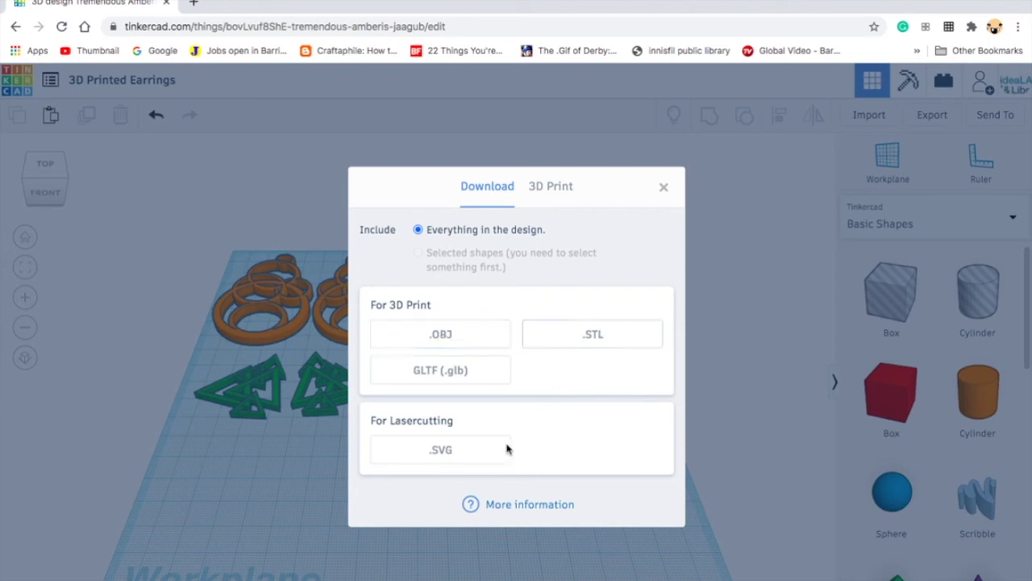
left_click(574, 335)
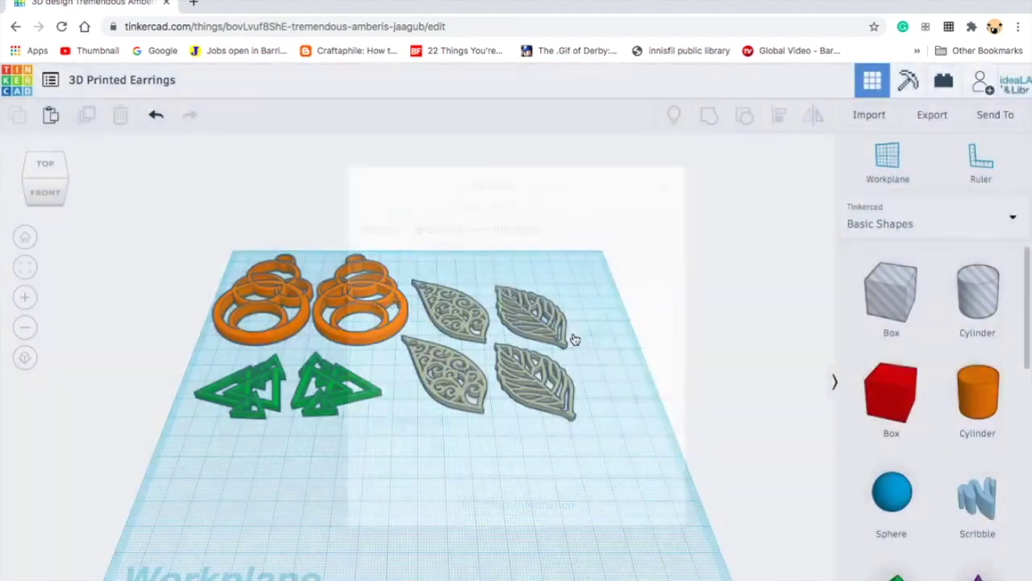